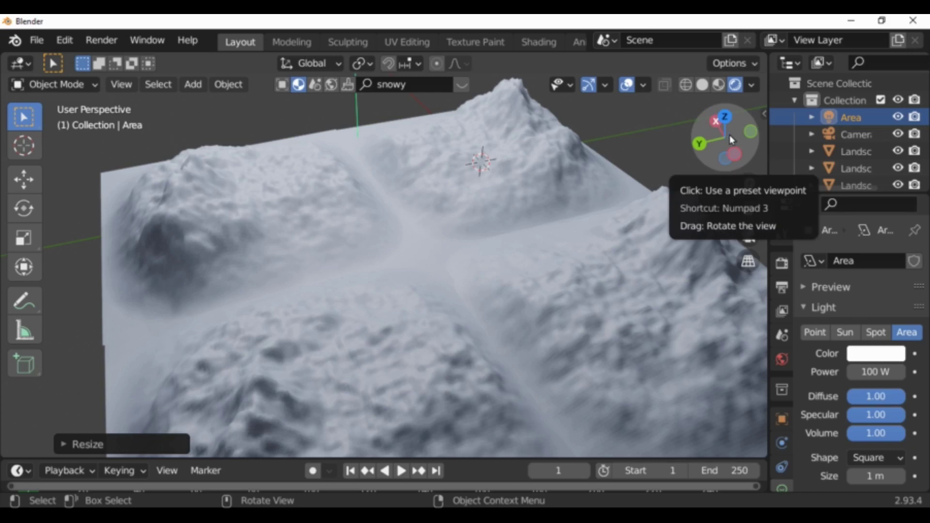
- Start a new General scene, discarding the landscape without saving
left_click_drag(728, 139, 756, 142)
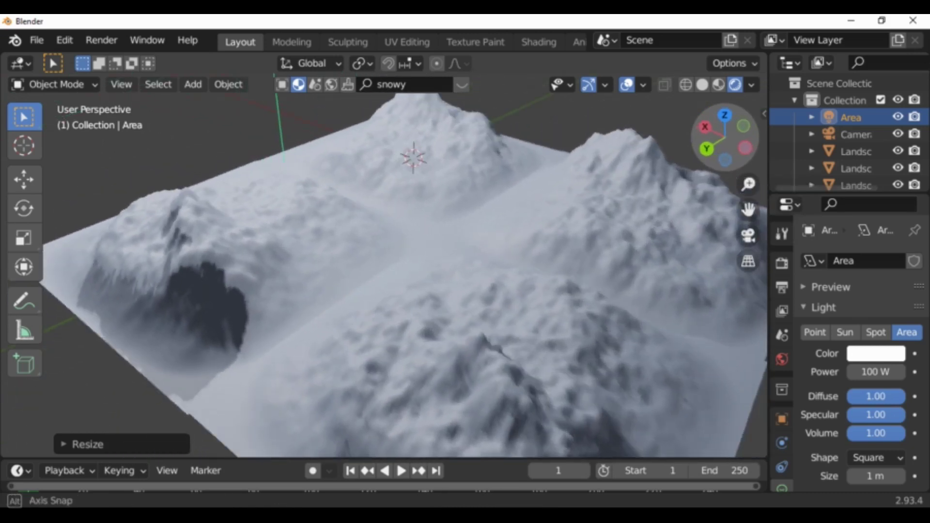
left_click_drag(756, 141, 729, 139)
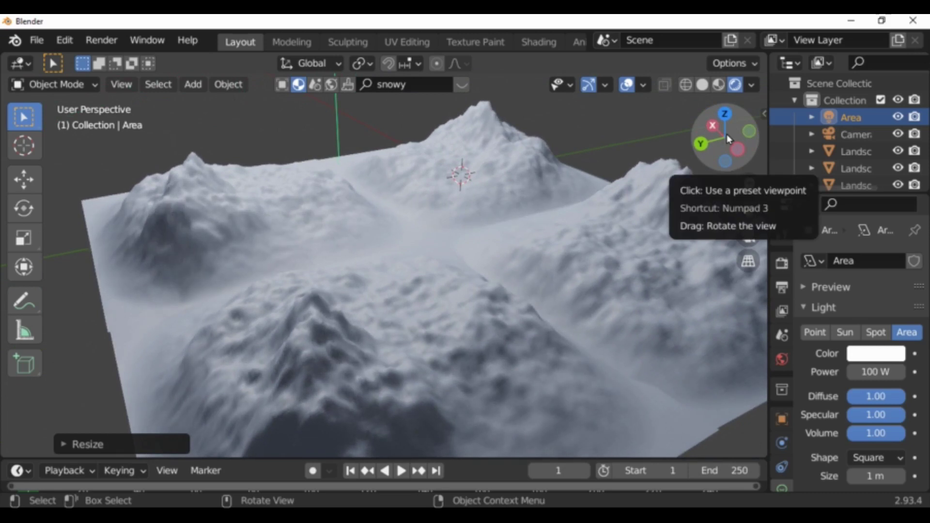
left_click_drag(728, 139, 728, 139)
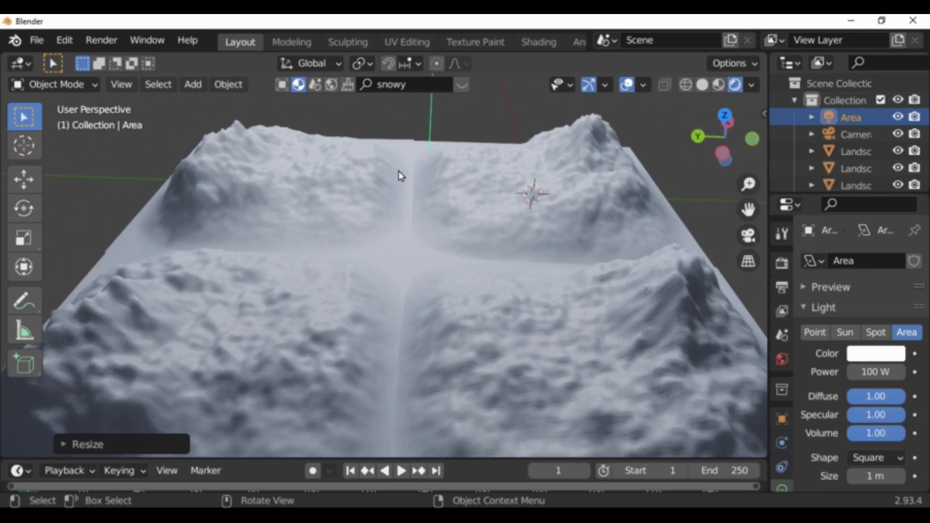
left_click(37, 43)
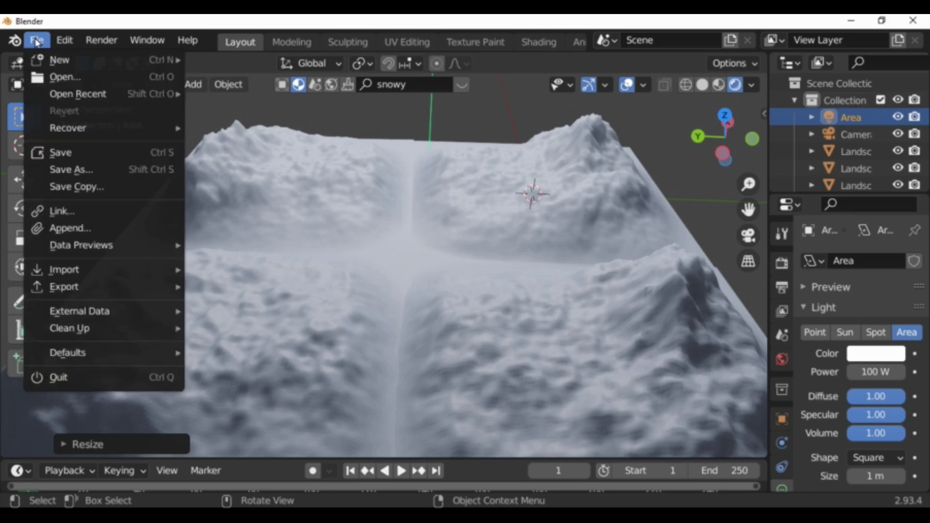
mouse_move(59, 60)
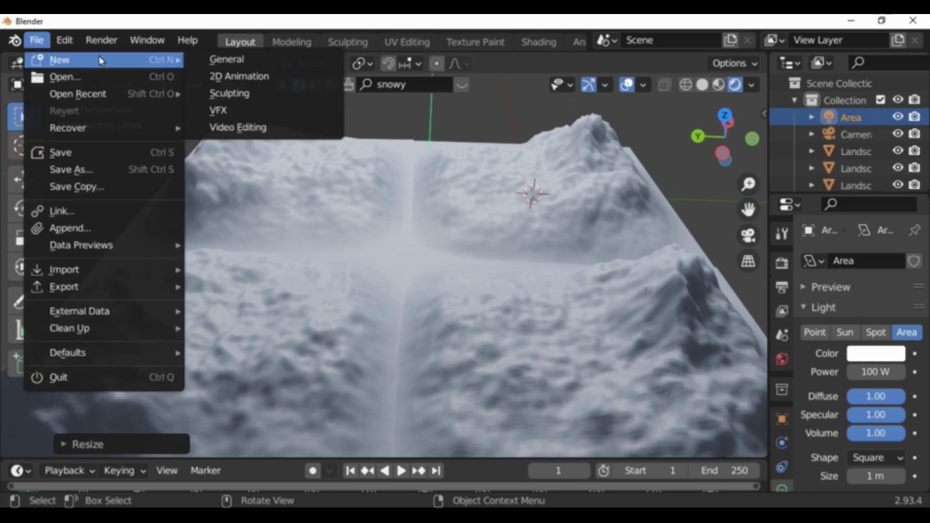
left_click(242, 56)
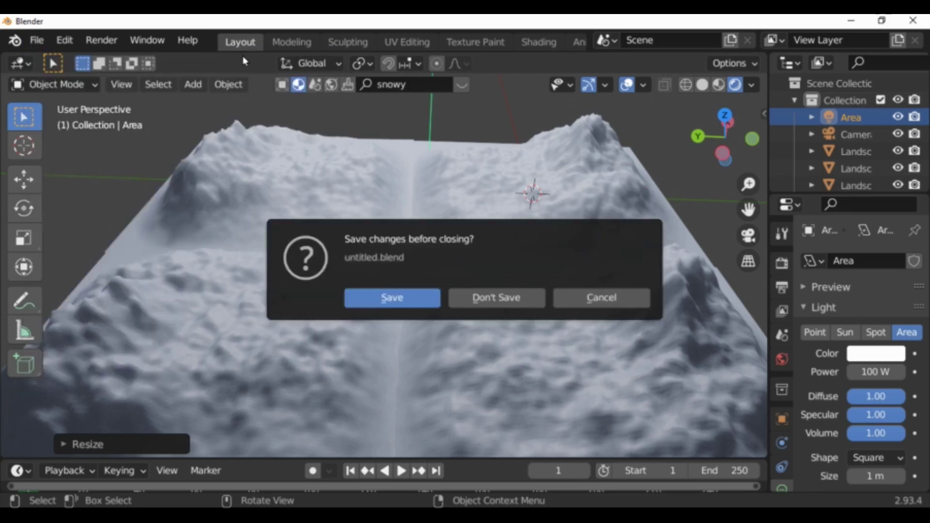
left_click(509, 297)
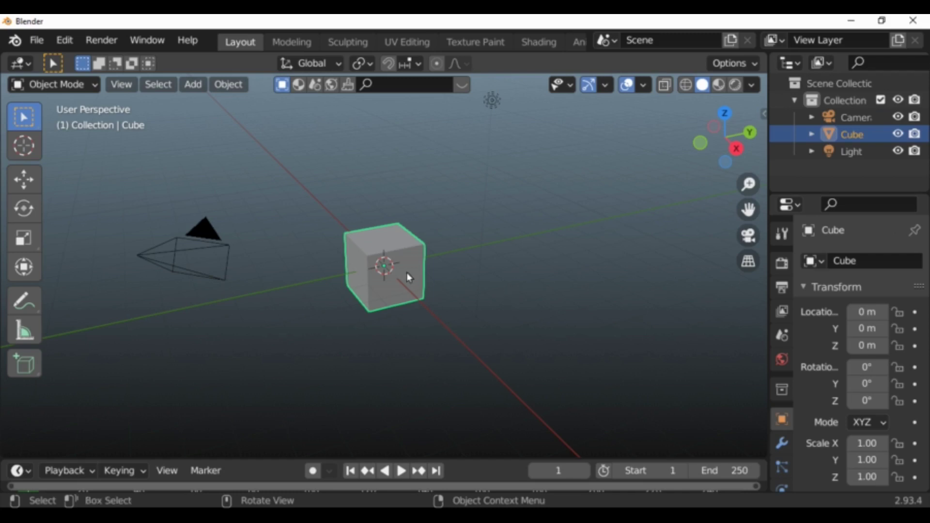
- Delete the default cube, leaving only the camera and light
key("x")
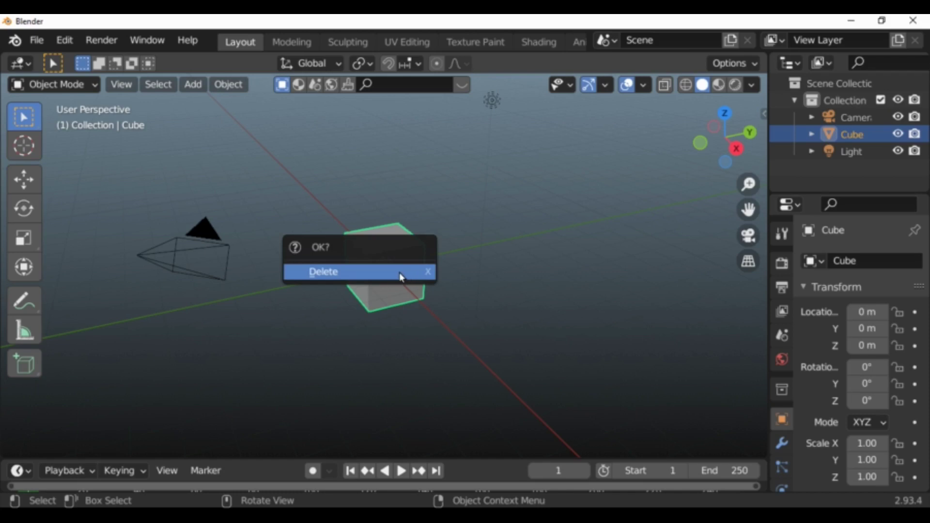
left_click(400, 275)
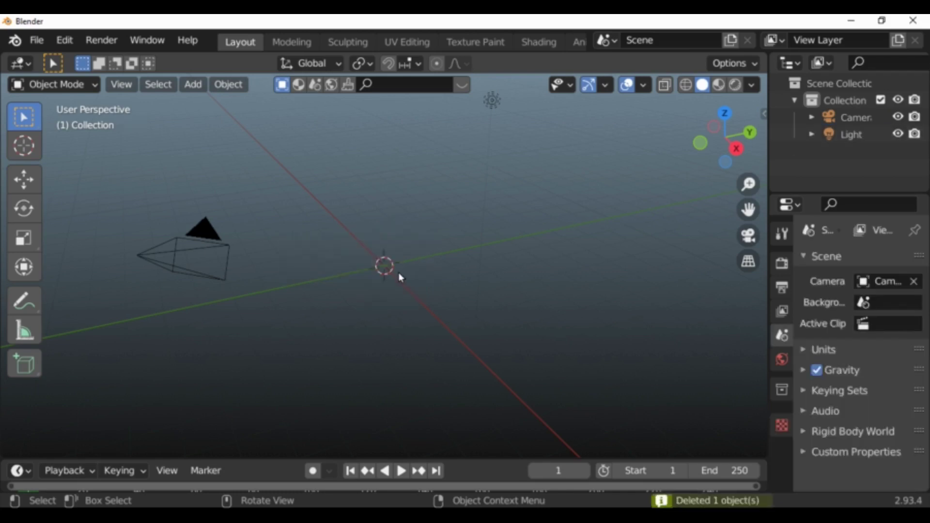
left_click(65, 41)
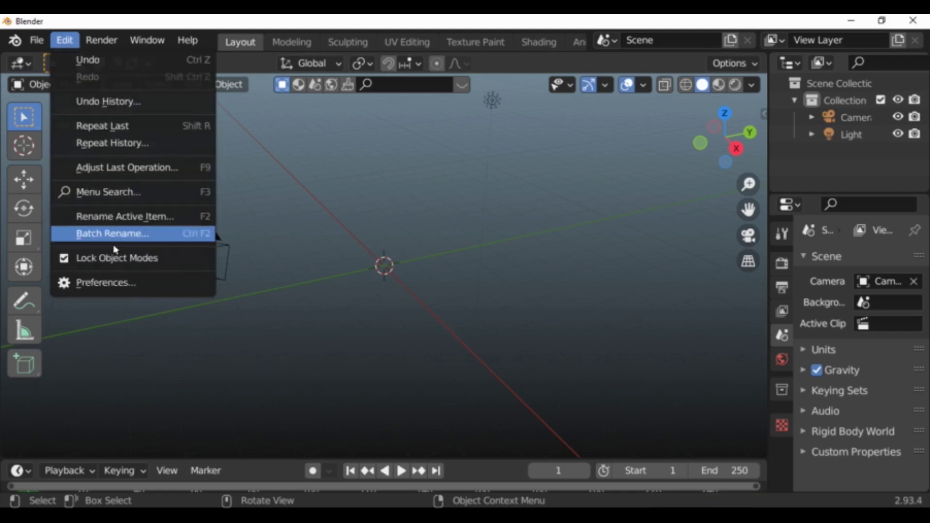
left_click(119, 286)
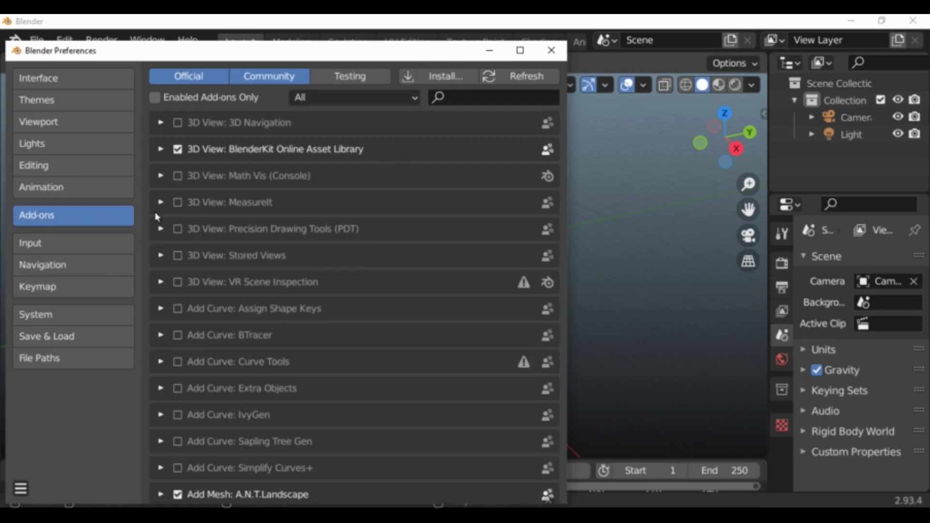
left_click(460, 96)
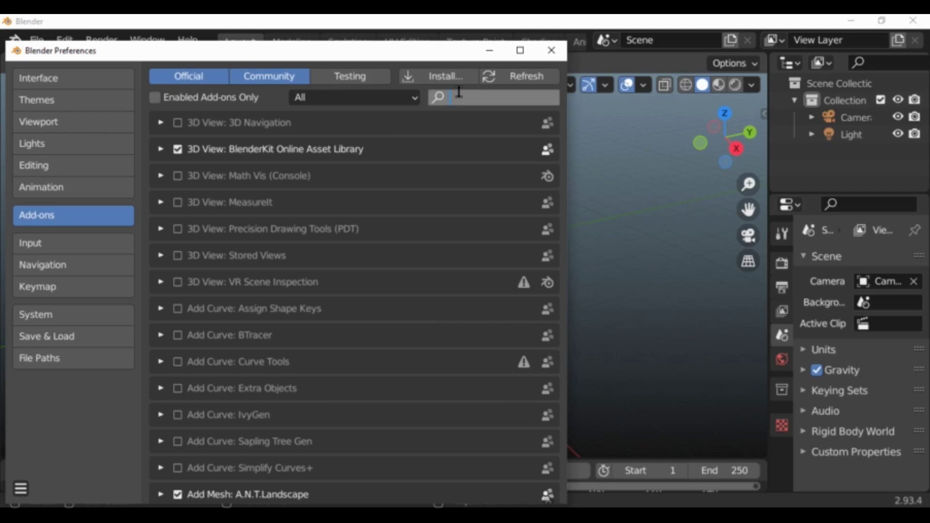
type("a")
type("n")
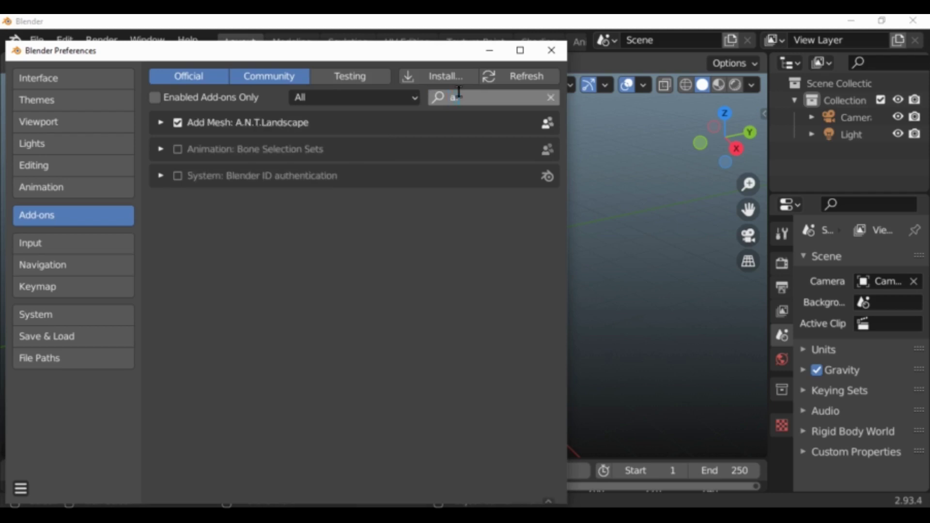
type("n.")
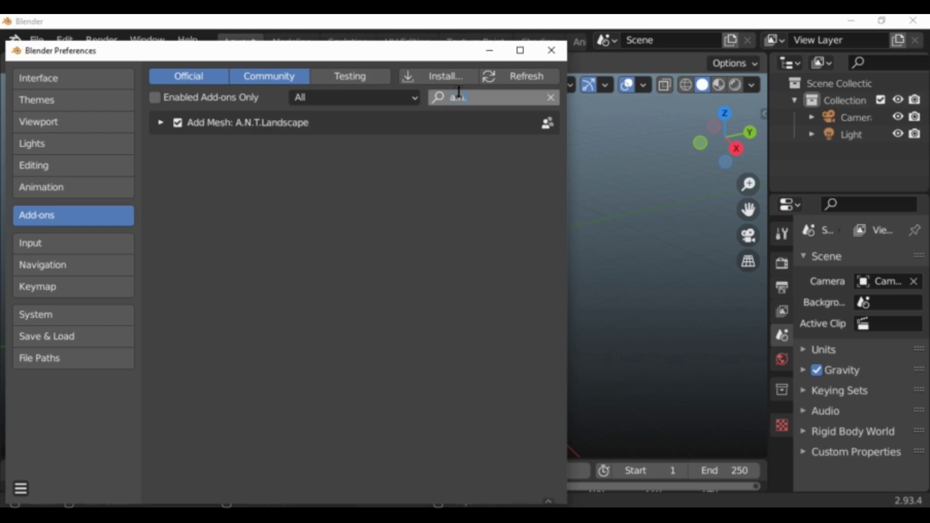
type("t")
left_click(279, 229)
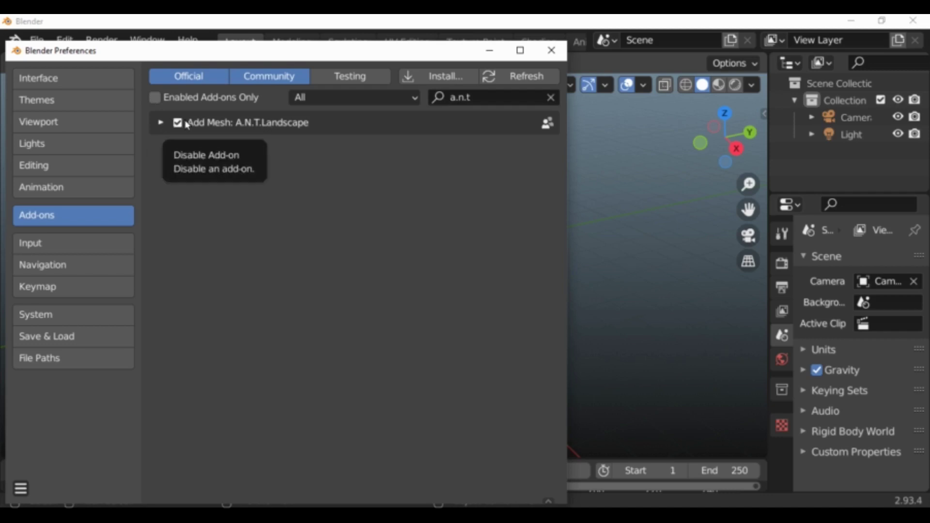
left_click(551, 53)
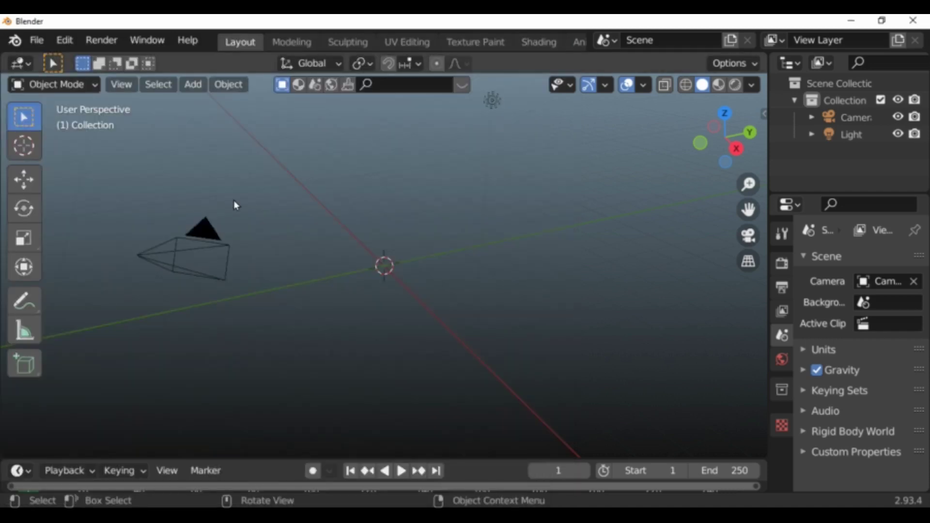
- Add an A.N.T. Landscape mesh at the origin and zoom and orbit to inspect its terrain
left_click(197, 88)
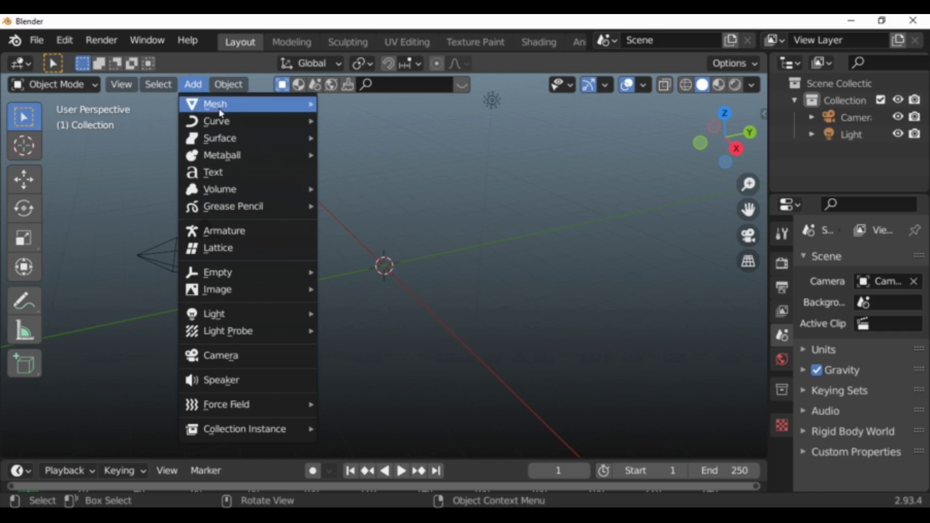
mouse_move(215, 104)
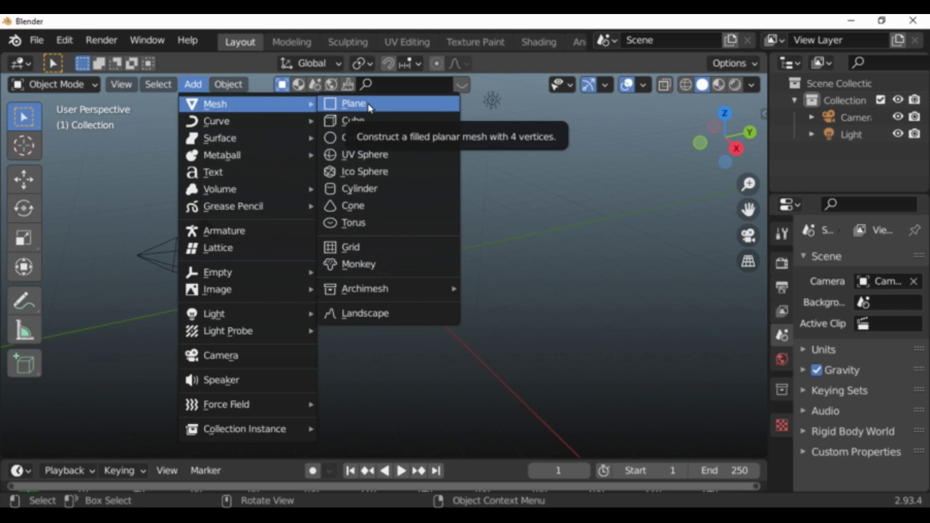
left_click(369, 317)
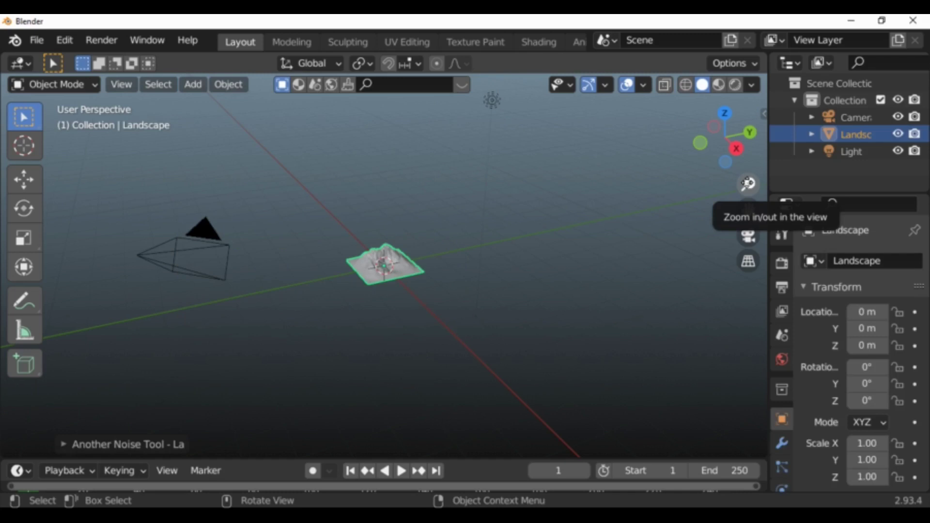
mouse_move(748, 184)
left_mouse_down()
mouse_move(748, 160)
mouse_move(740, 165)
left_mouse_up()
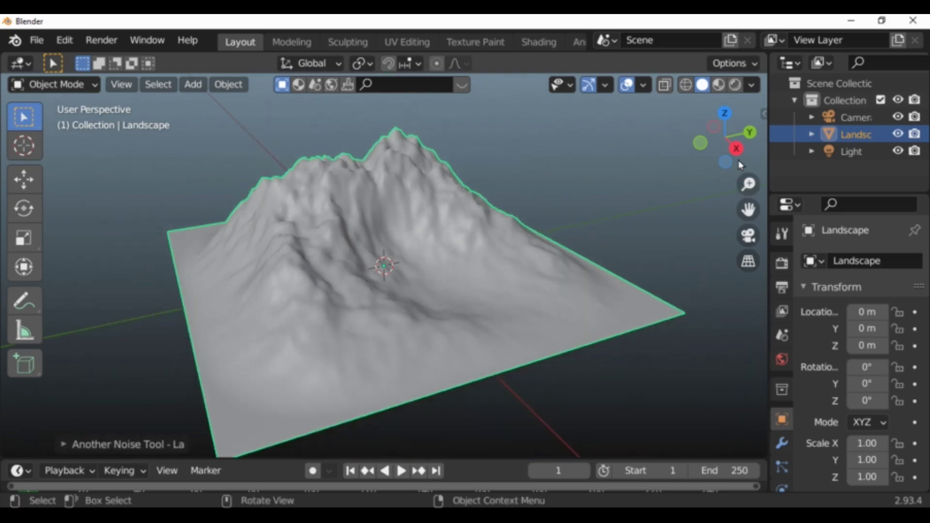
left_click_drag(733, 146, 727, 155)
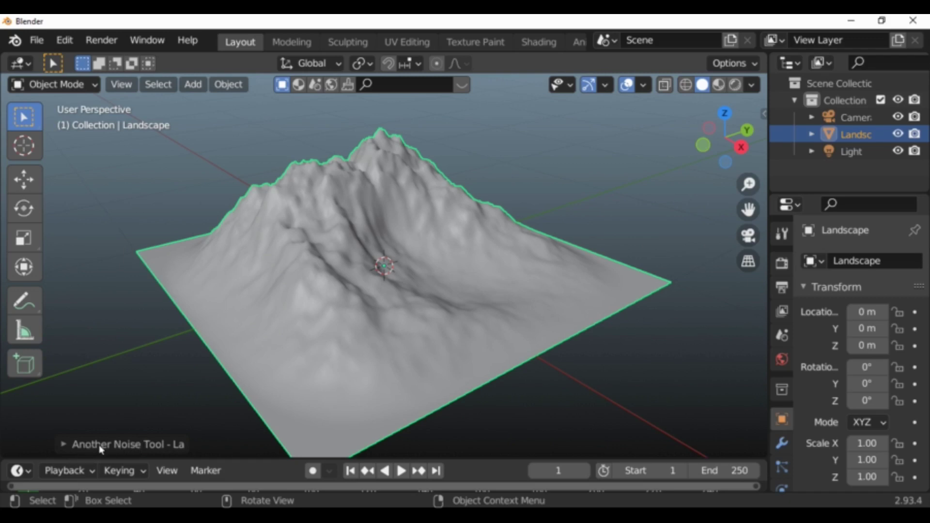
- Try several Random Seed values in the Add Landscape panel to regenerate the terrain
left_click(121, 446)
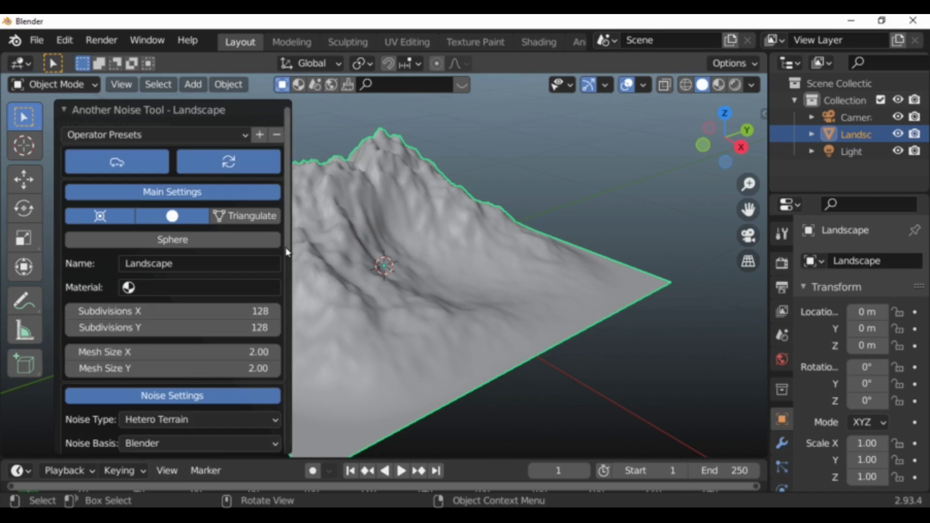
scroll(283, 296, "down", 1)
scroll(286, 305, "down", 2)
scroll(288, 318, "down", 3)
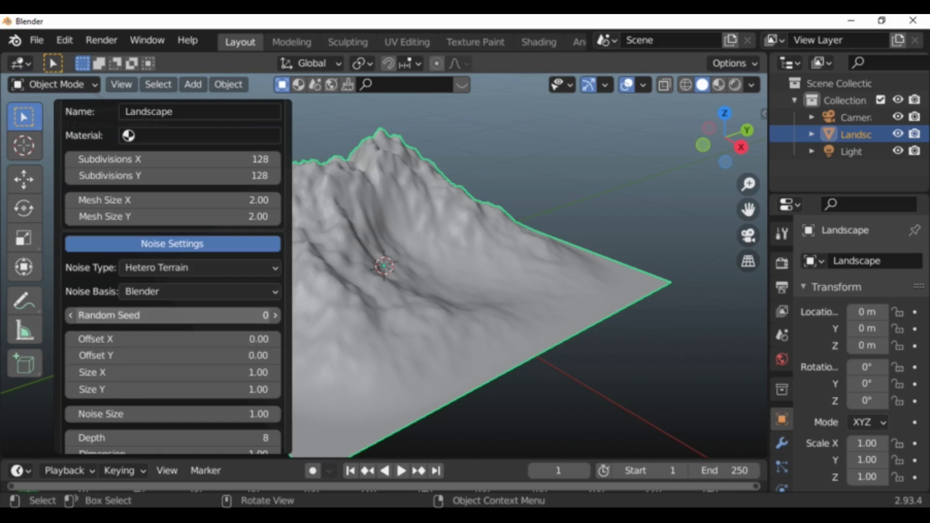
left_click(275, 316)
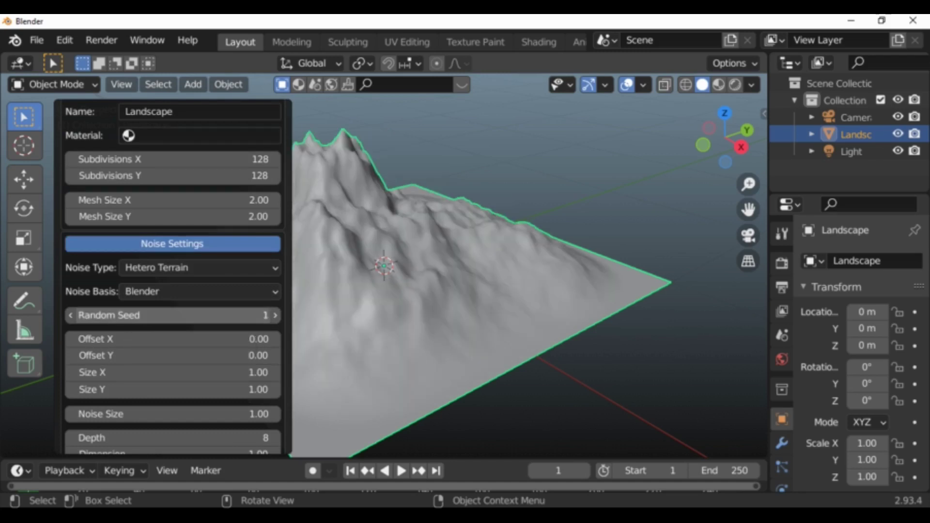
left_click_drag(172, 315, 257, 315)
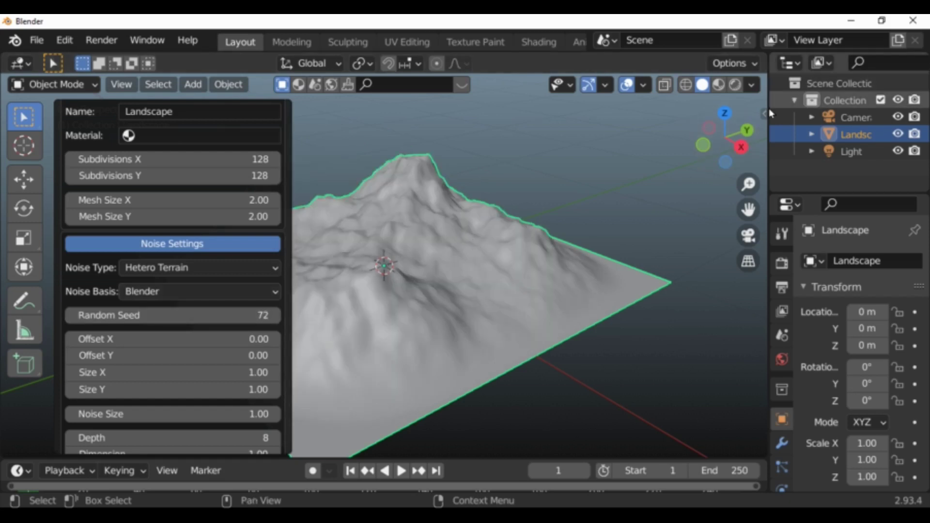
left_click_drag(735, 136, 444, 225)
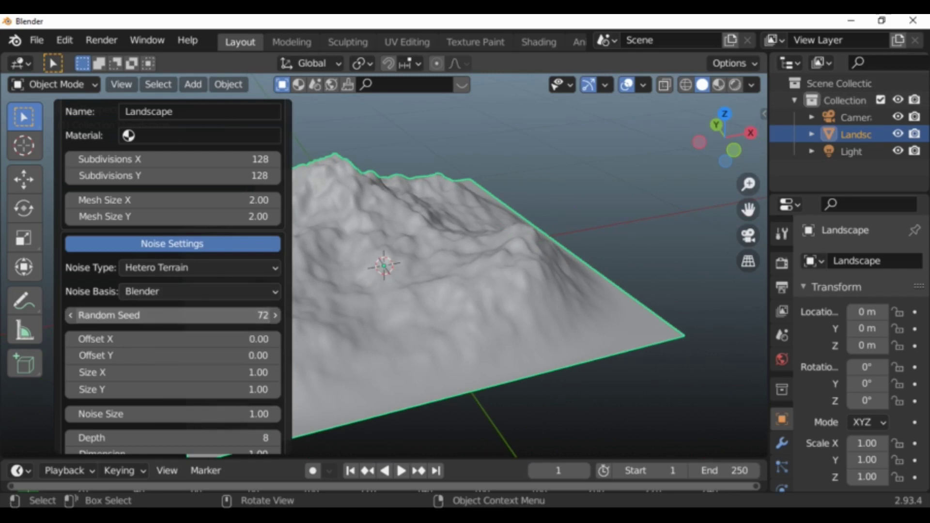
left_click_drag(170, 315, 228, 315)
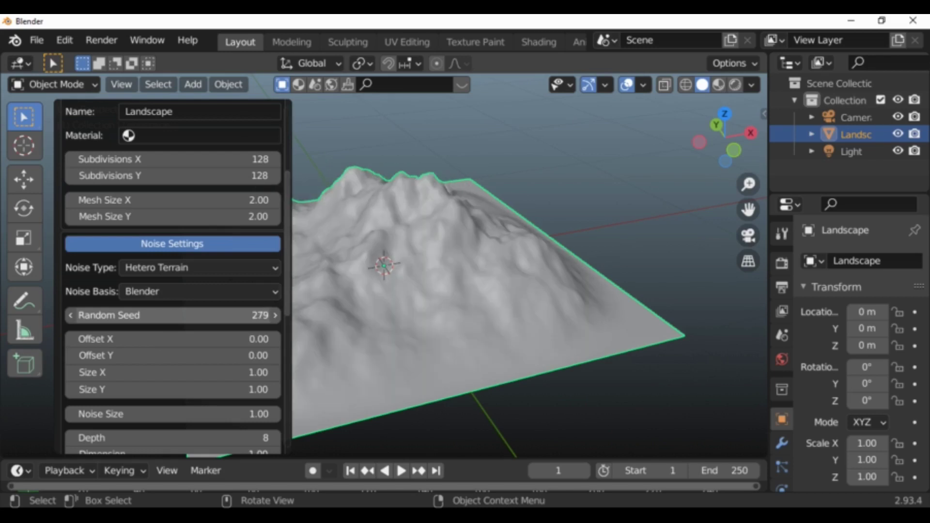
mouse_move(228, 315)
left_mouse_down()
mouse_move(217, 315)
mouse_move(232, 315)
left_mouse_up()
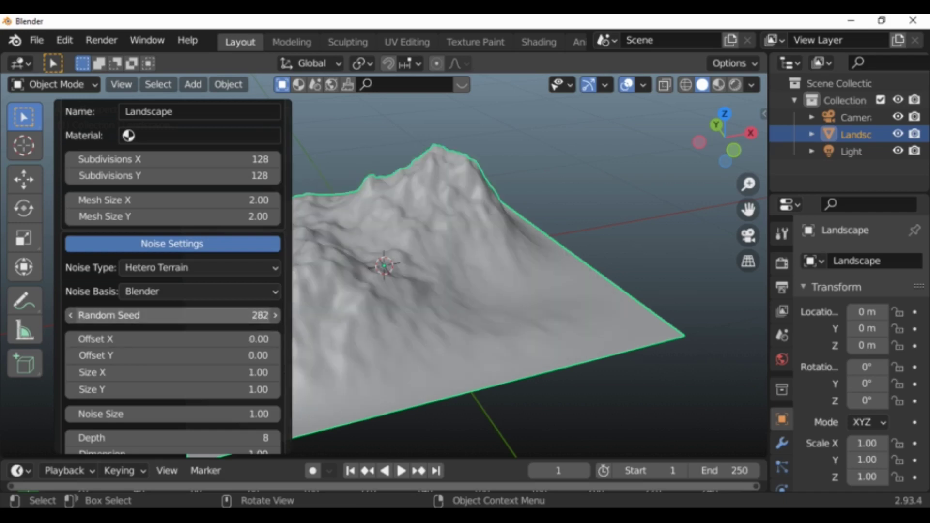
left_click_drag(231, 315, 145, 316)
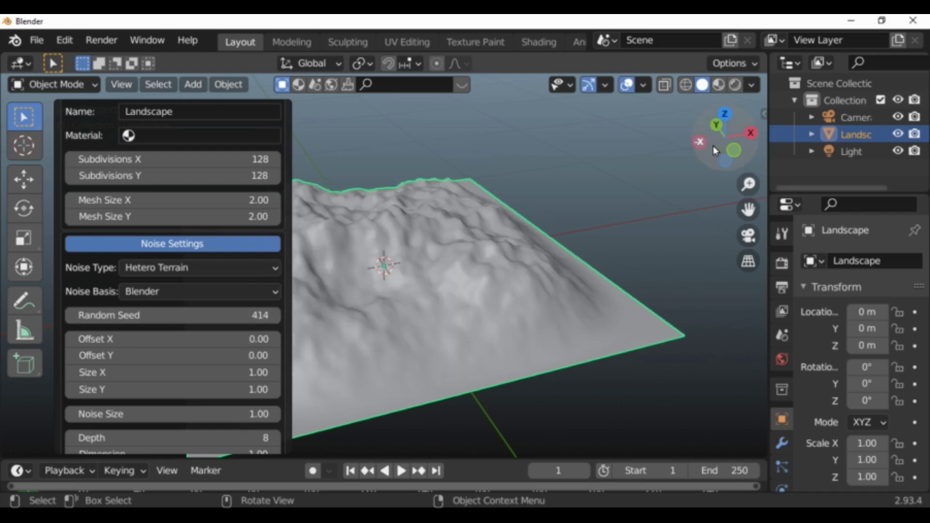
left_click_drag(713, 146, 715, 150)
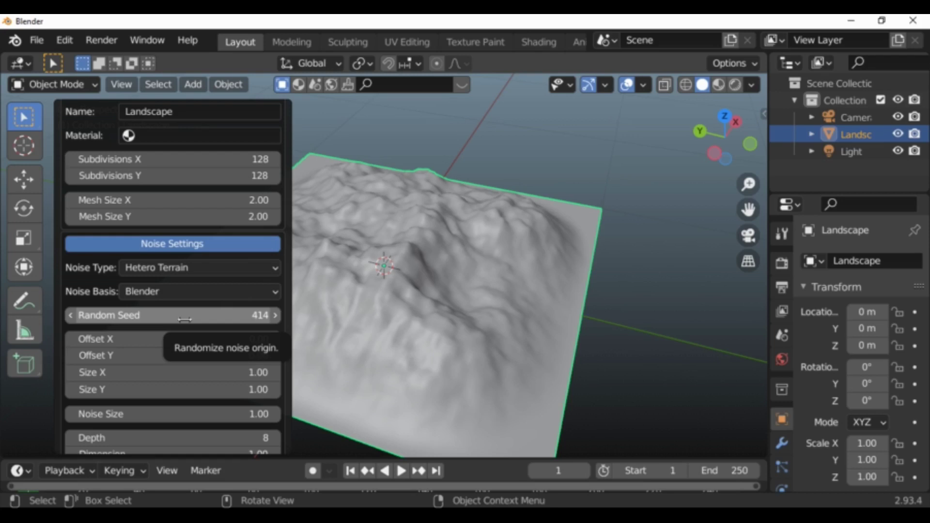
- Set the landscape Random Seed to 1449 and view the resulting peak from above
left_click(184, 317)
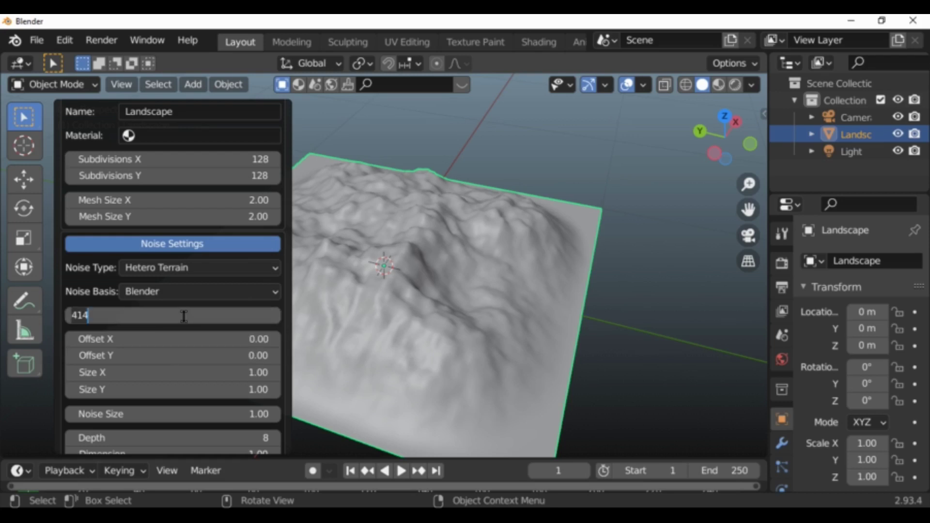
key("BackSpace")
key("BackSpace")
key("BackSpace")
type("14")
type("4")
type("9")
key("Return")
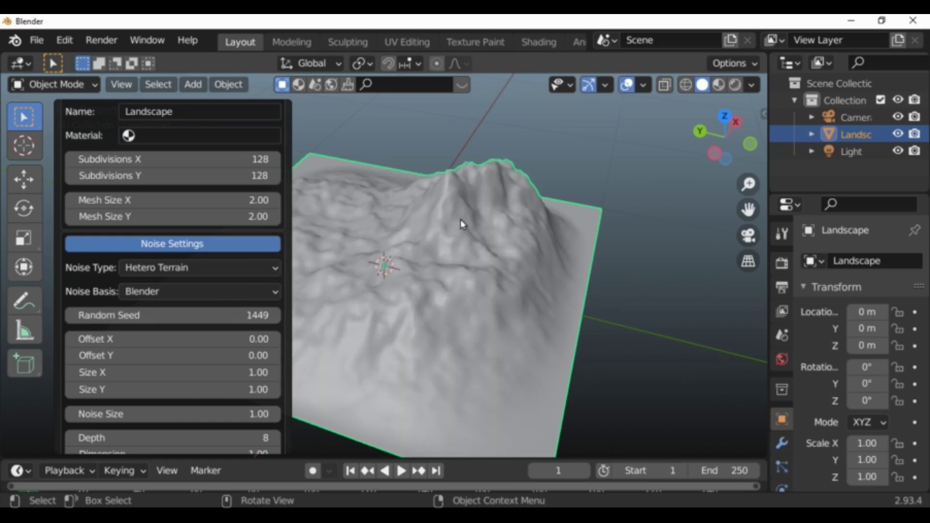
left_click(469, 144)
left_click_drag(712, 143, 775, 160)
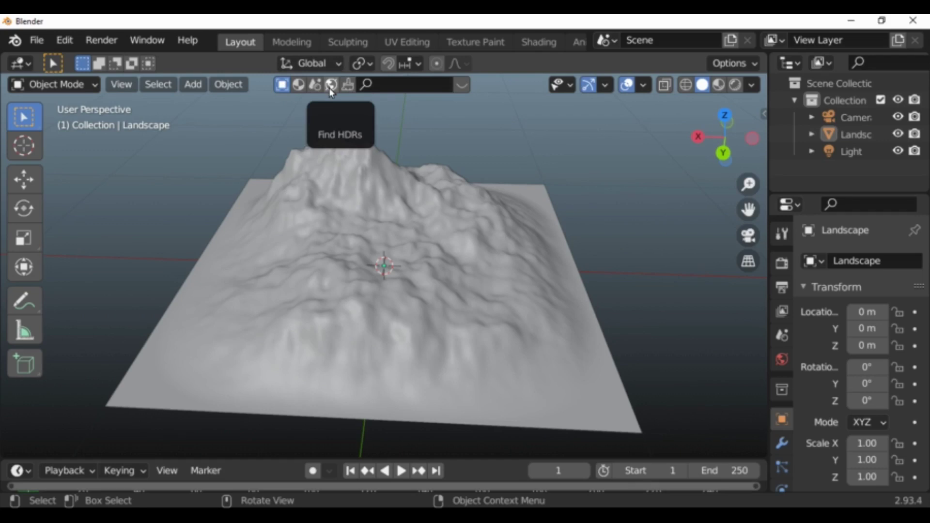
- Apply the Snow material from a BlenderKit 'snowy' material search to the landscape
left_click(298, 86)
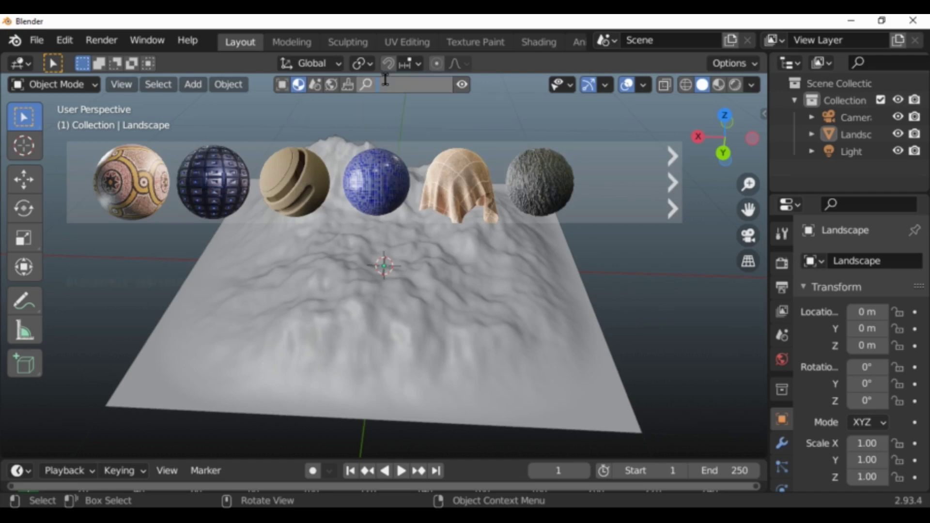
type("s")
type("now")
type("y")
key("Return")
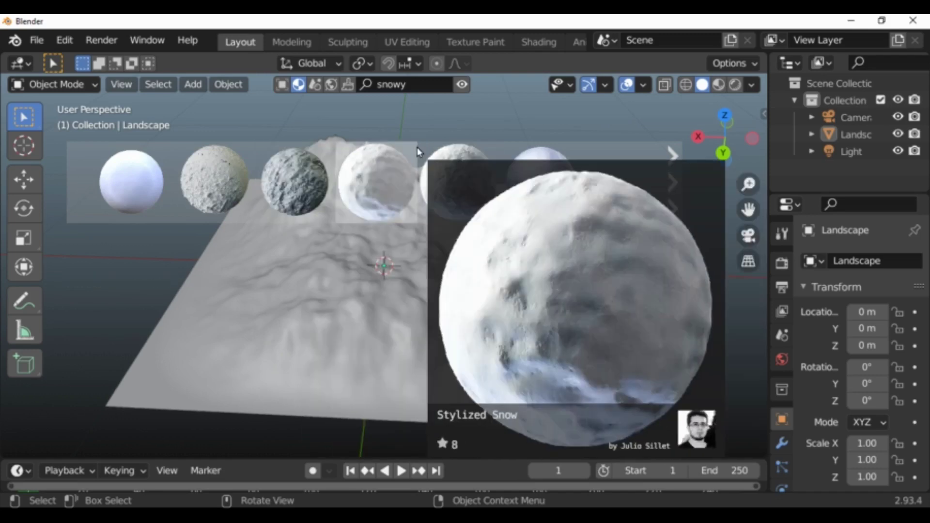
mouse_move(542, 178)
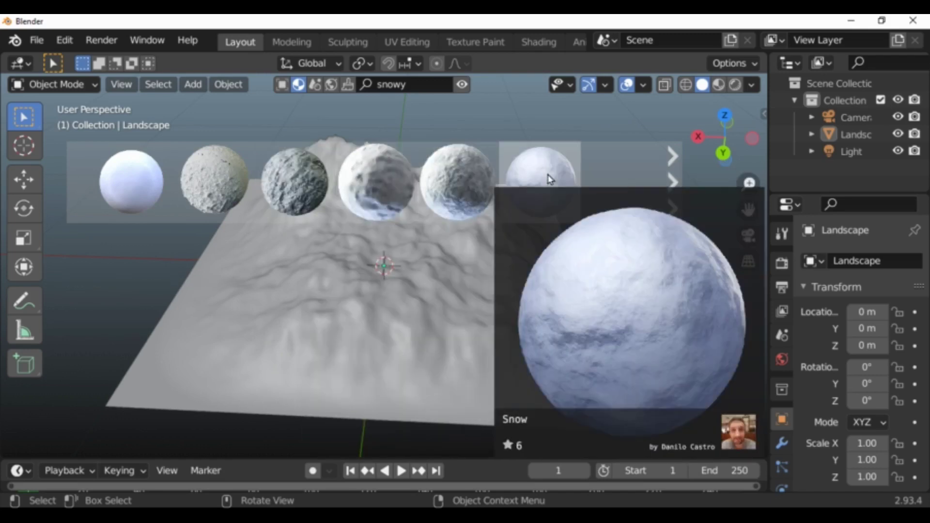
left_click(549, 179)
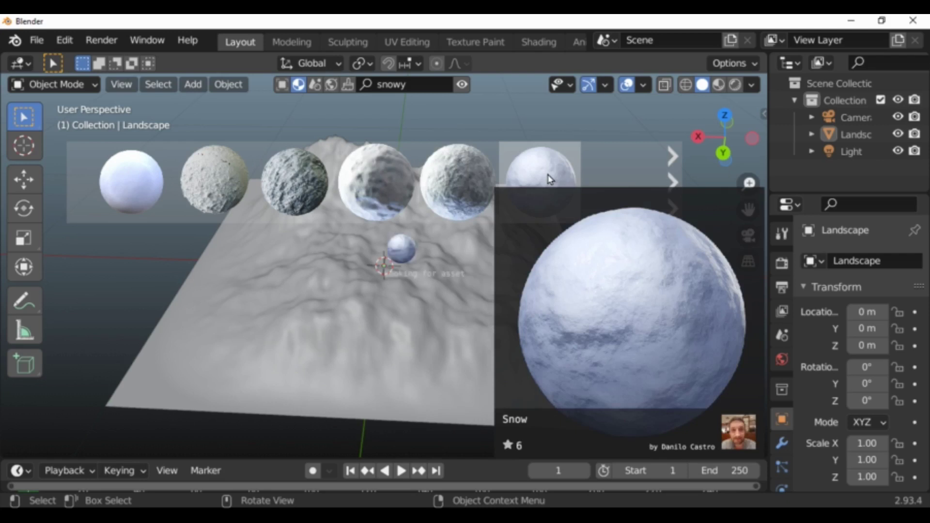
- Hide the asset bar and switch the viewport to Material Preview shading
left_click(462, 86)
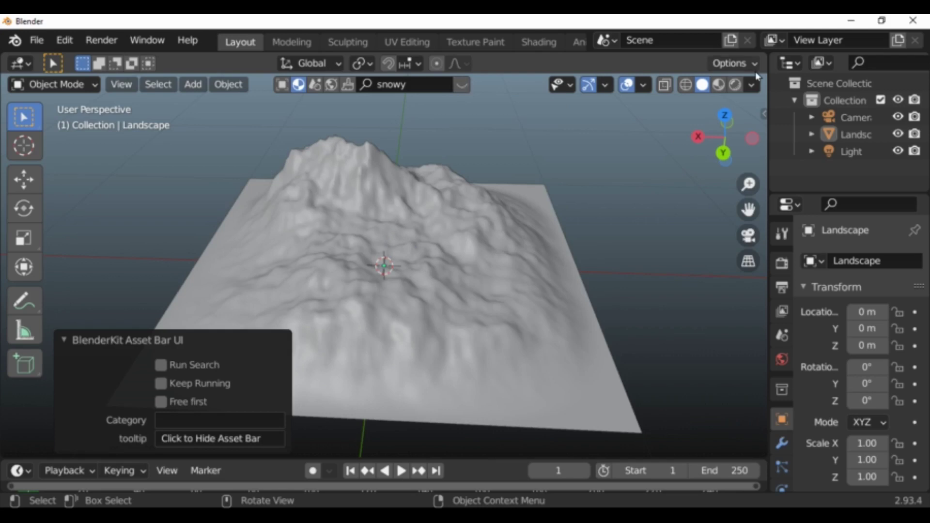
left_click(719, 86)
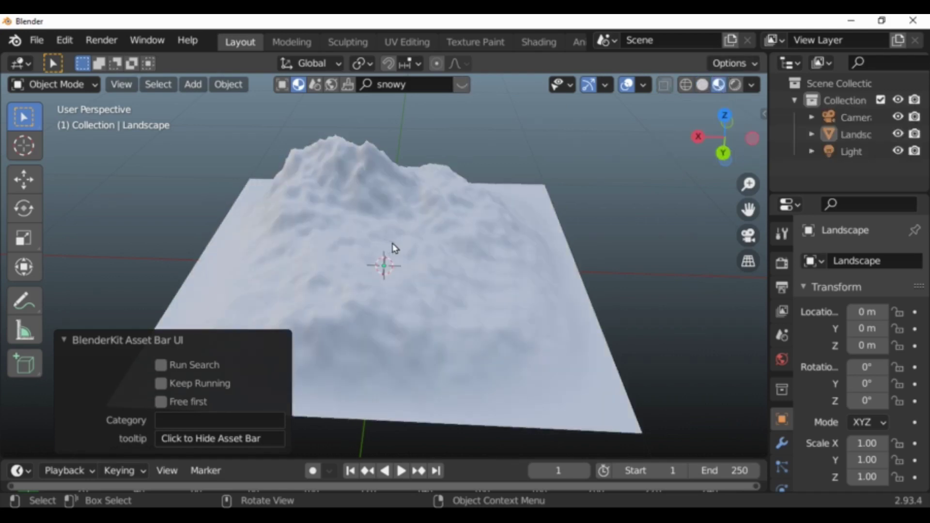
left_click(100, 345)
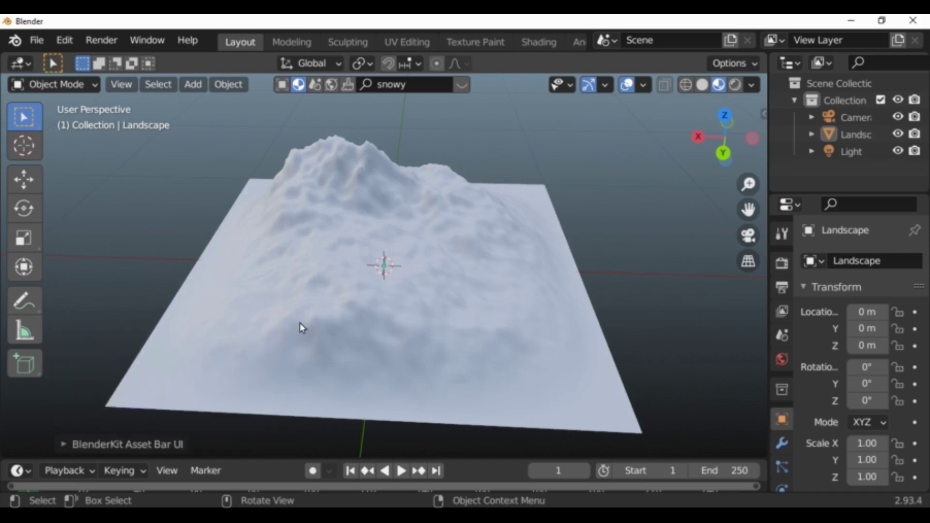
left_click(404, 284)
- Duplicate the landscape as Landscape.001 and place it beside the original at X −1.89 m
mouse_move(725, 149)
left_mouse_down()
mouse_move(725, 121)
mouse_move(722, 146)
left_mouse_up()
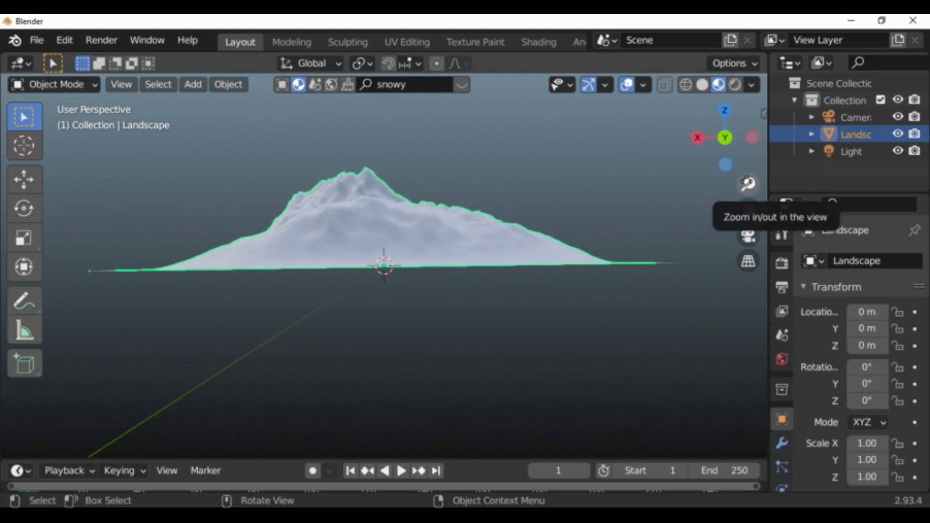
scroll(749, 184, "down", 4)
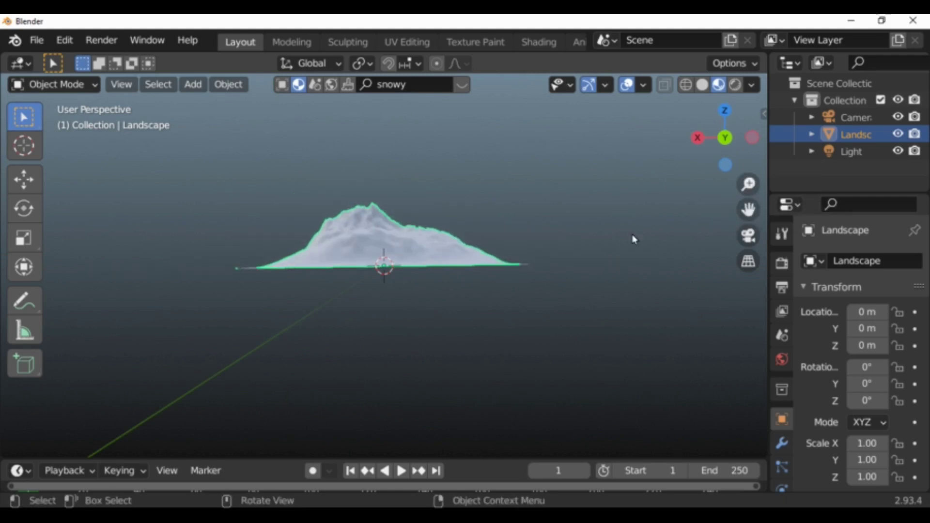
key("shift+d")
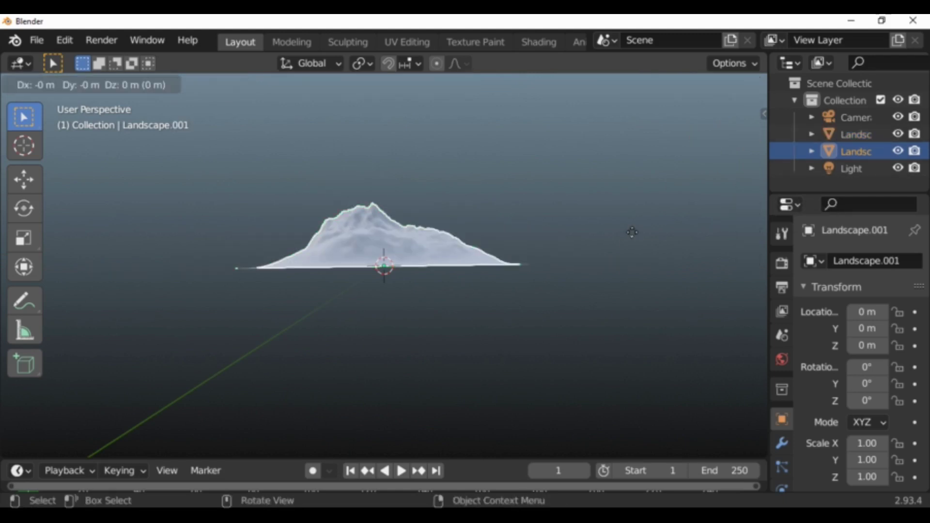
left_click(88, 228)
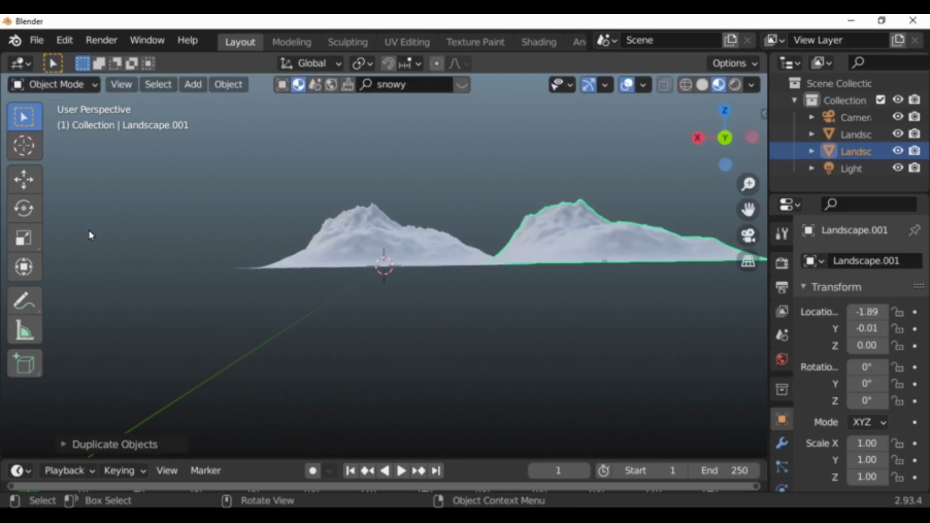
left_click_drag(701, 135, 703, 141)
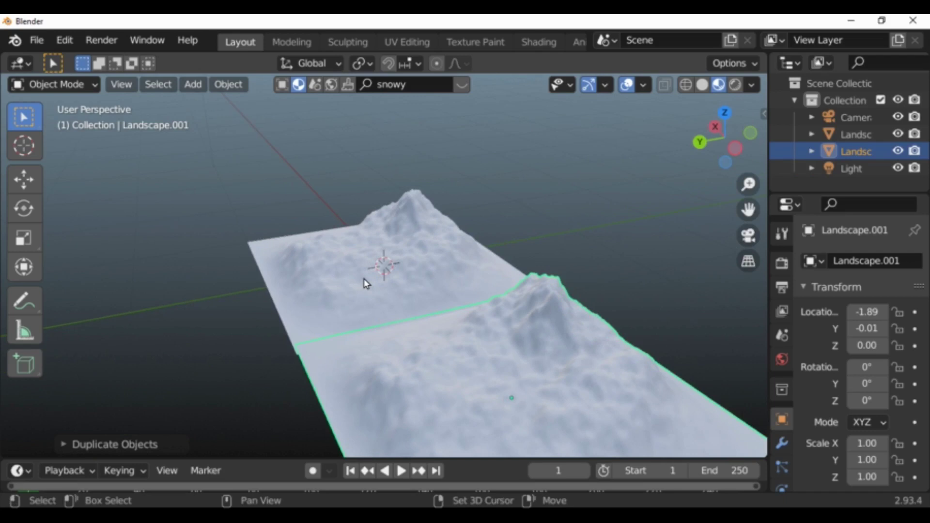
- Duplicate both landscape tiles together and place the new pair at Y 1.98 m
left_click(365, 280, "shift")
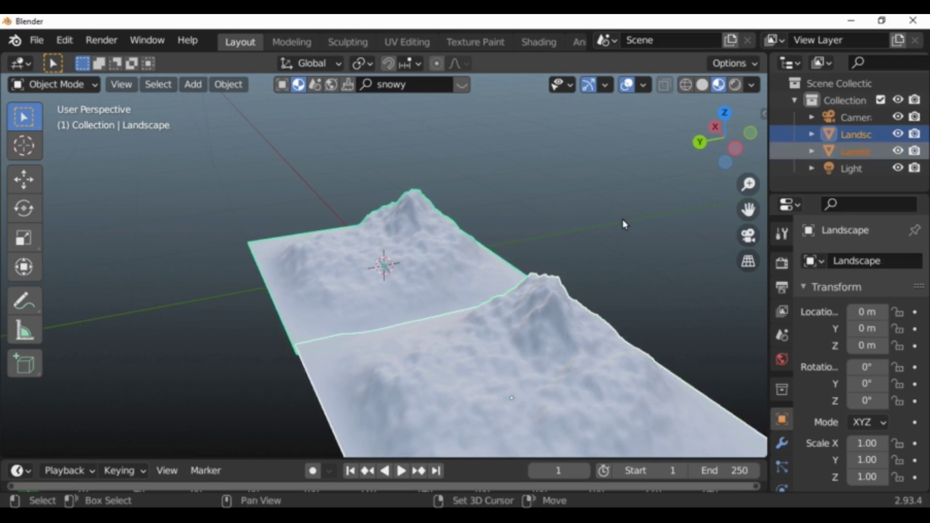
middle_click_drag(623, 224, 623, 217, "shift")
key("shift+d")
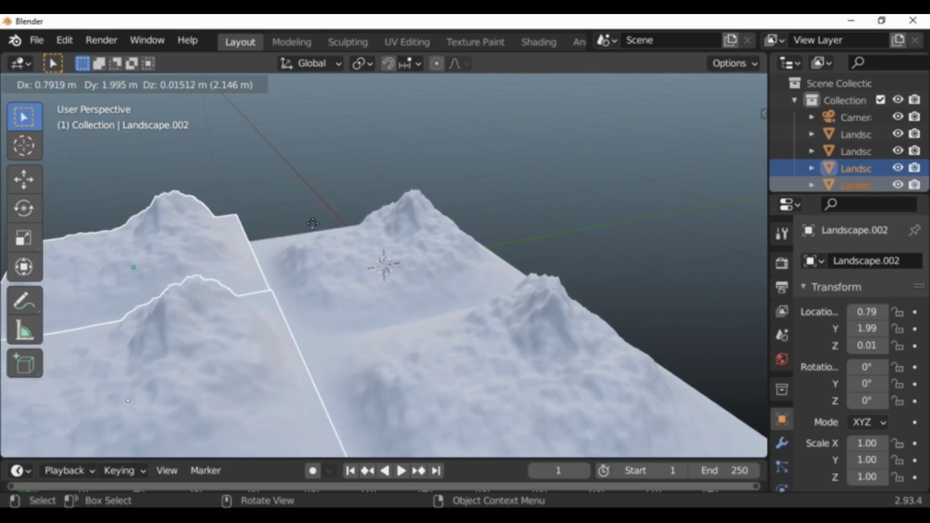
left_click(321, 225)
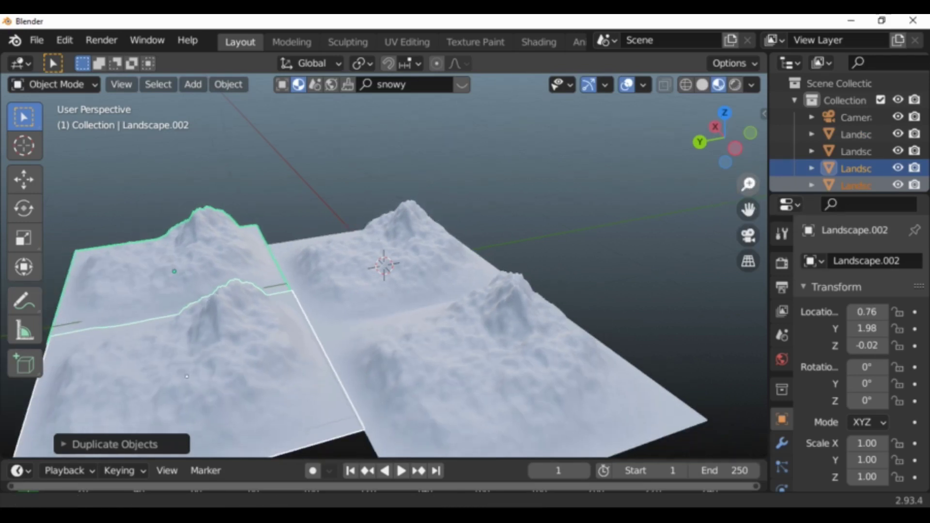
scroll(384, 265, "down", 5)
left_click_drag(729, 149, 604, 187)
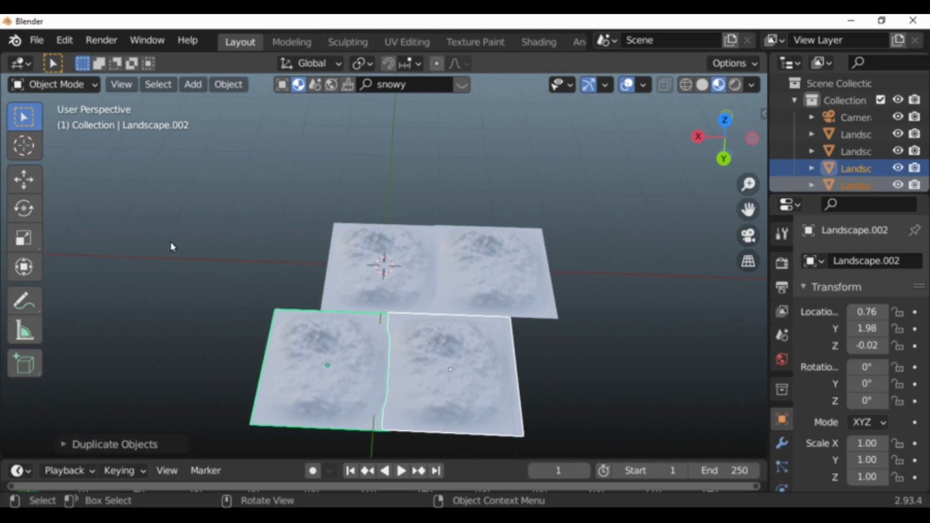
- Rotate Landscape.002 181° around the Z axis
left_click(23, 210)
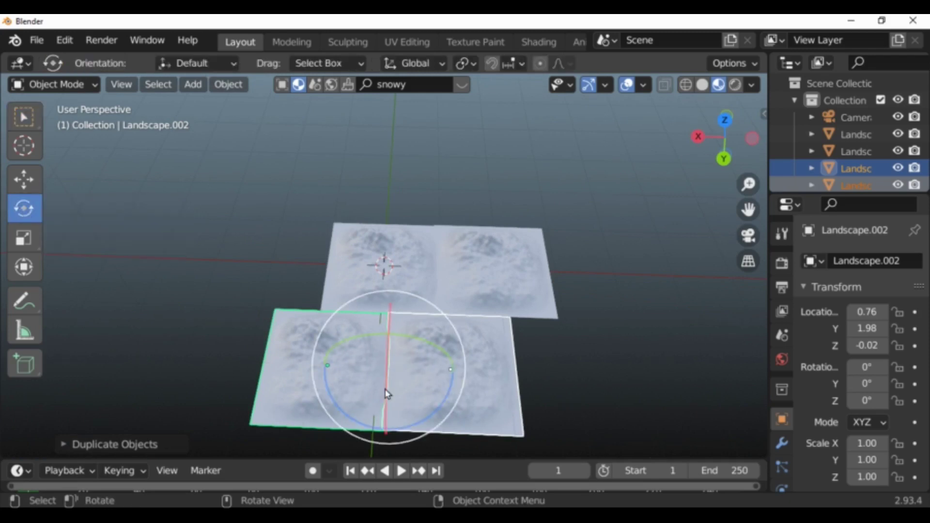
left_click_drag(354, 420, 588, 300)
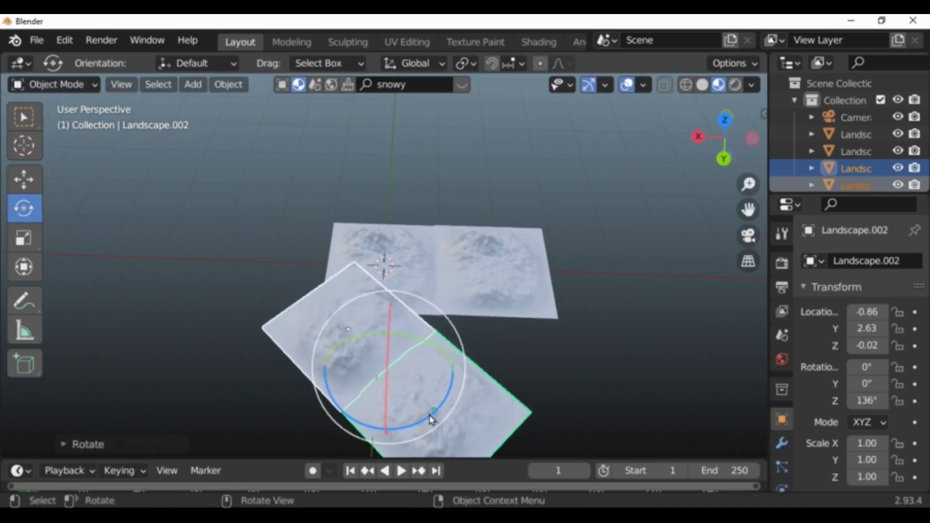
mouse_move(433, 420)
left_mouse_down()
mouse_move(505, 360)
mouse_move(502, 371)
left_mouse_up()
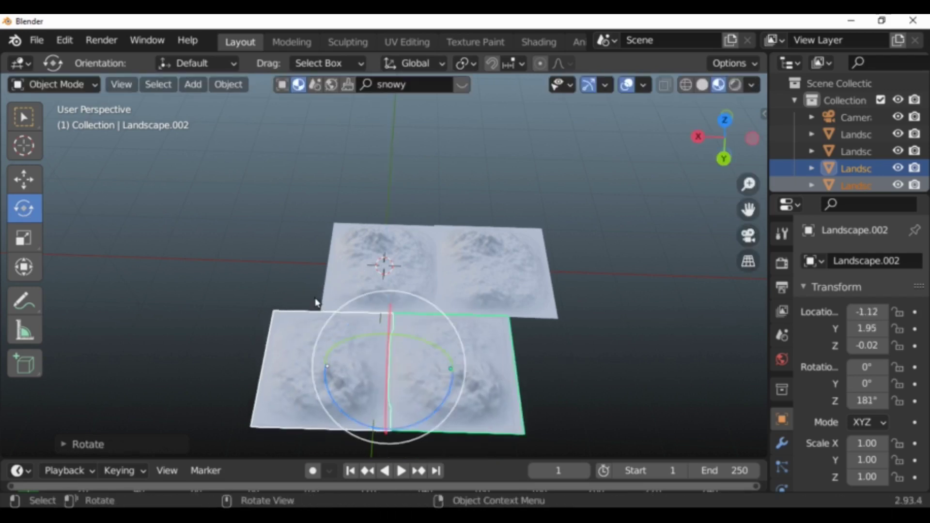
- Move the rotated pair flush against the upper tiles, Landscape.002 at X −1.91, Y 1.89
left_click(24, 117)
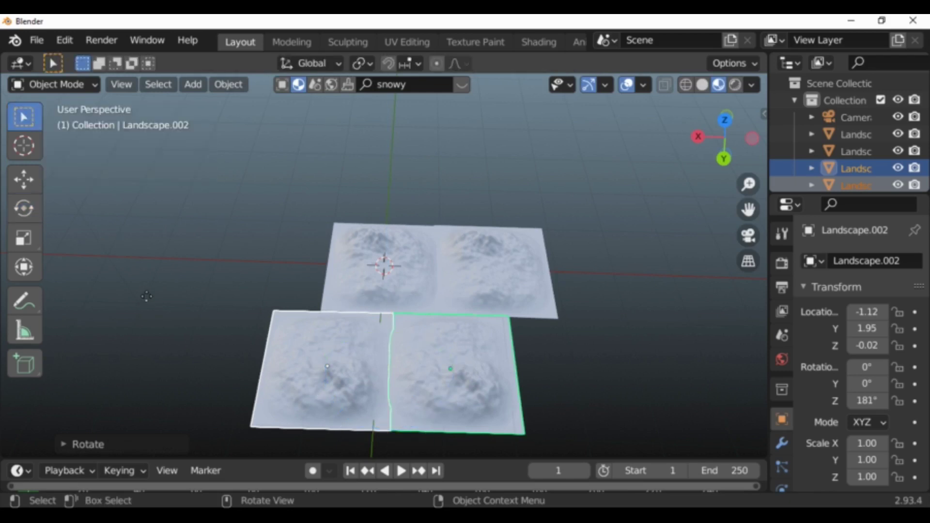
key("g")
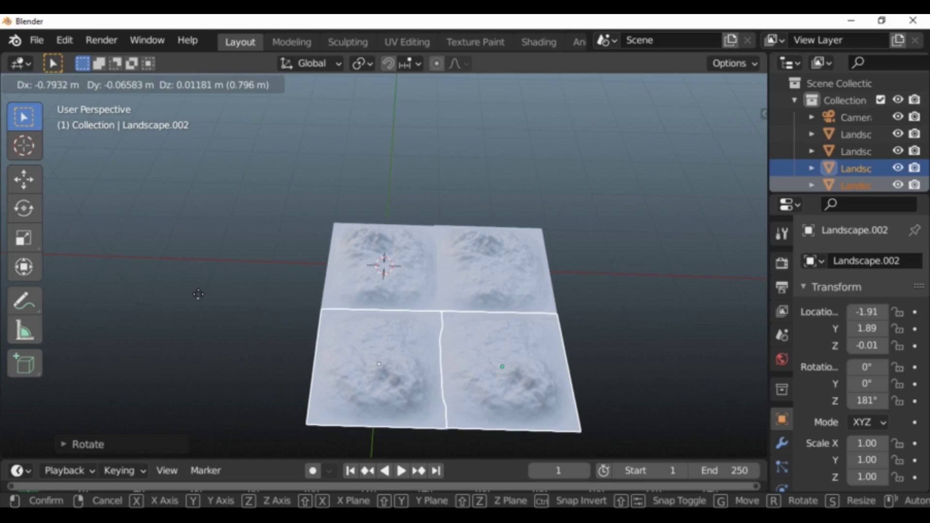
left_click(199, 299)
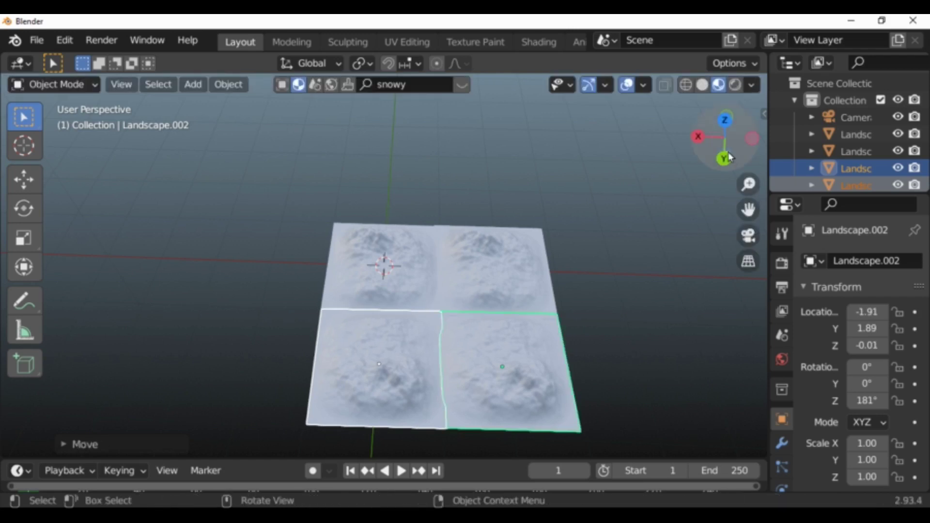
left_click_drag(725, 155, 702, 165)
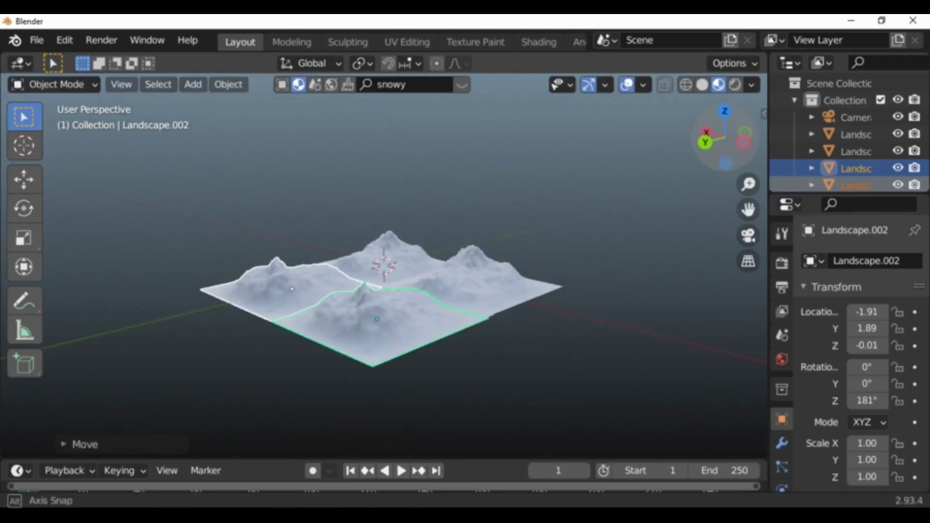
left_click_drag(726, 155, 722, 174)
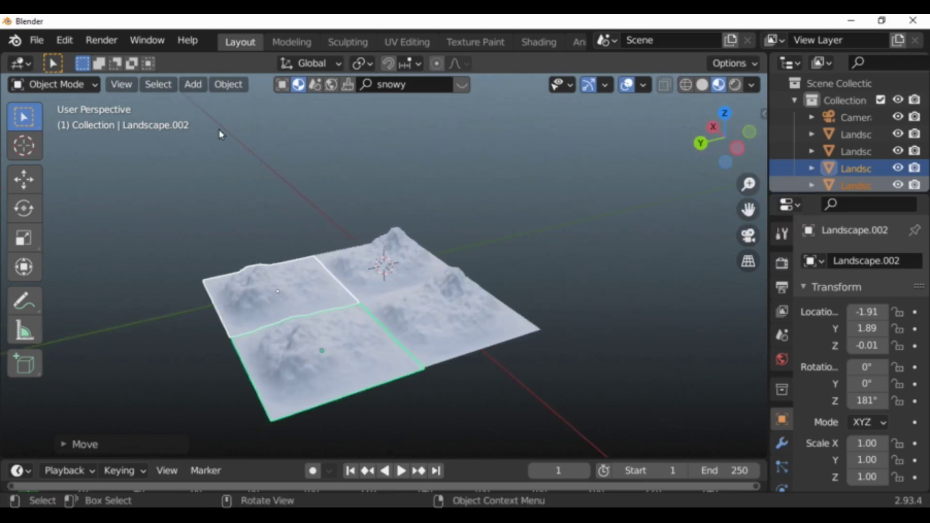
- Add an Area light at X 1.55, Y 0.84, Z 2.11 and scale it to 4.44
left_click(200, 85)
mouse_move(214, 314)
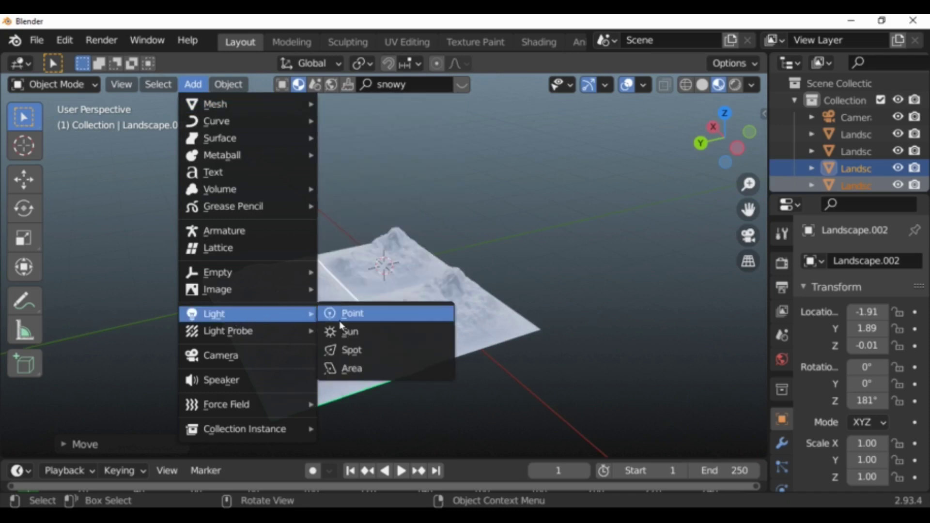
left_click(370, 375)
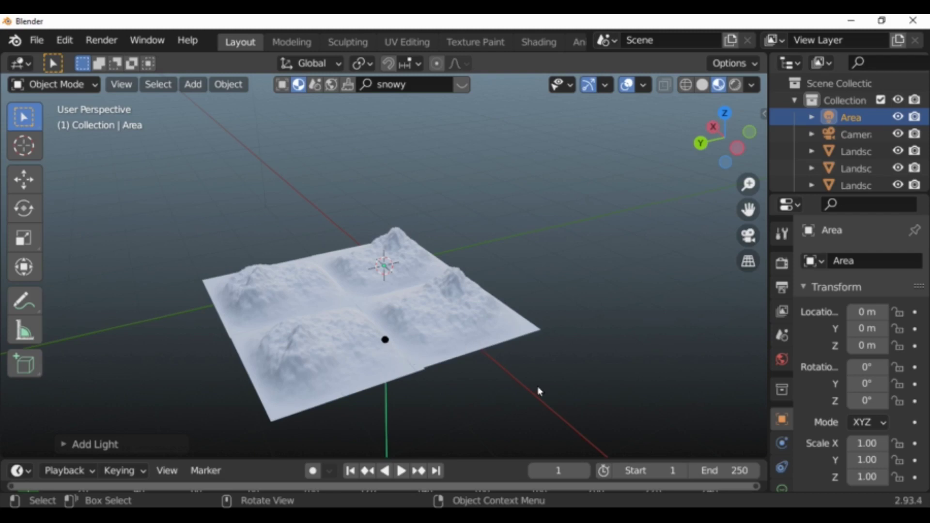
key("g")
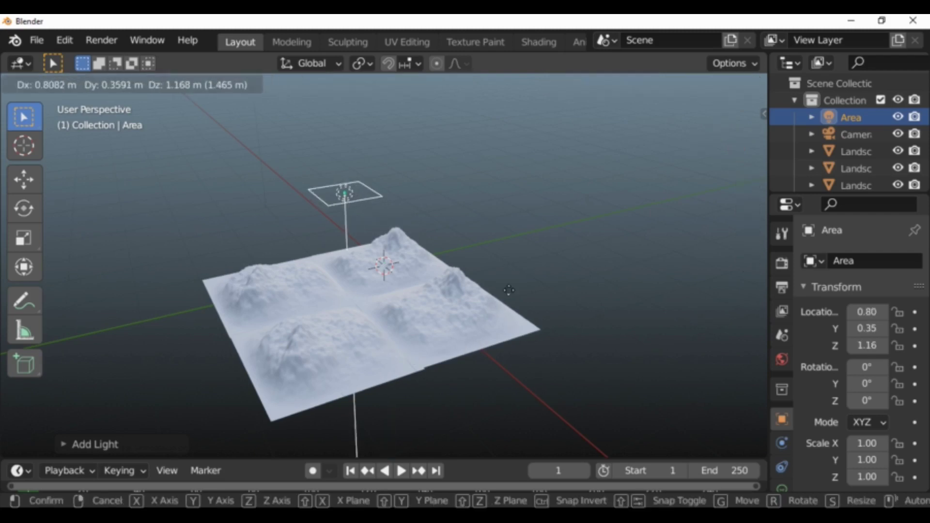
left_click(453, 252)
key("s")
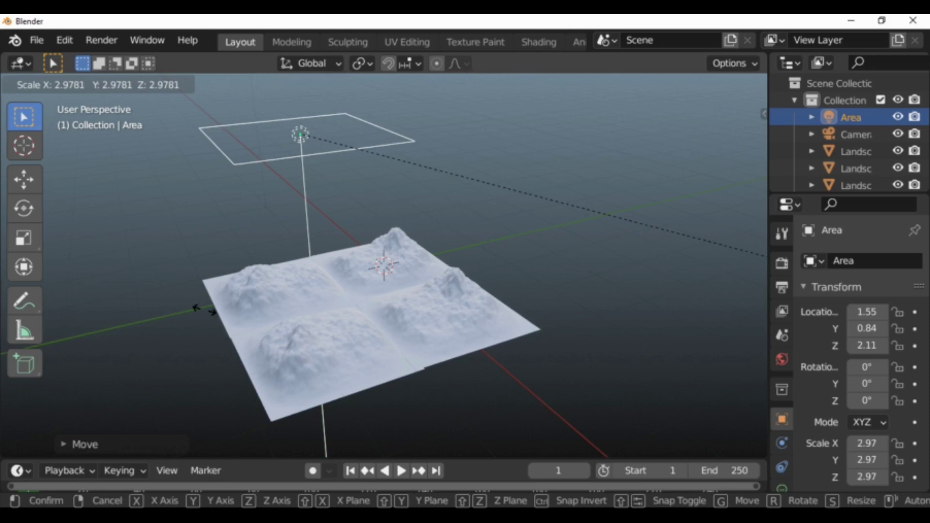
left_click(546, 355)
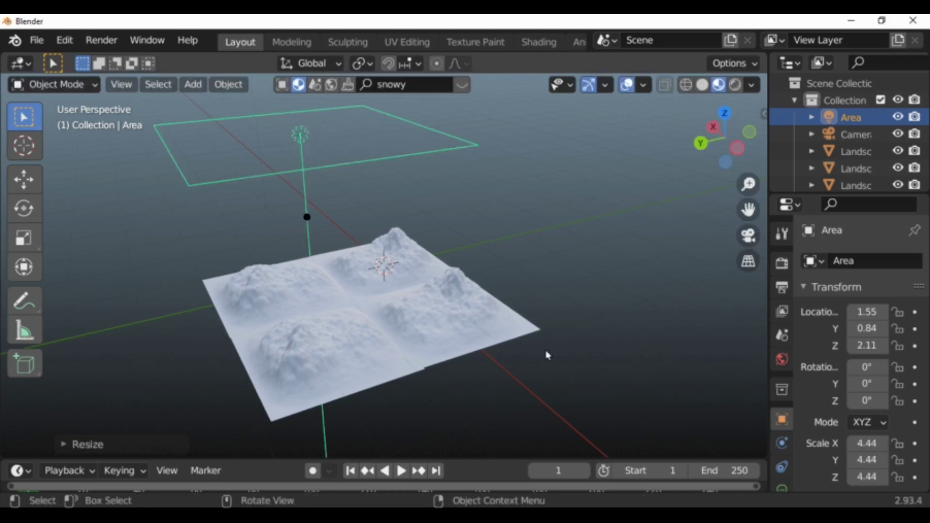
- Raise the Area light's power from 10 W to 100 W
left_click(781, 489)
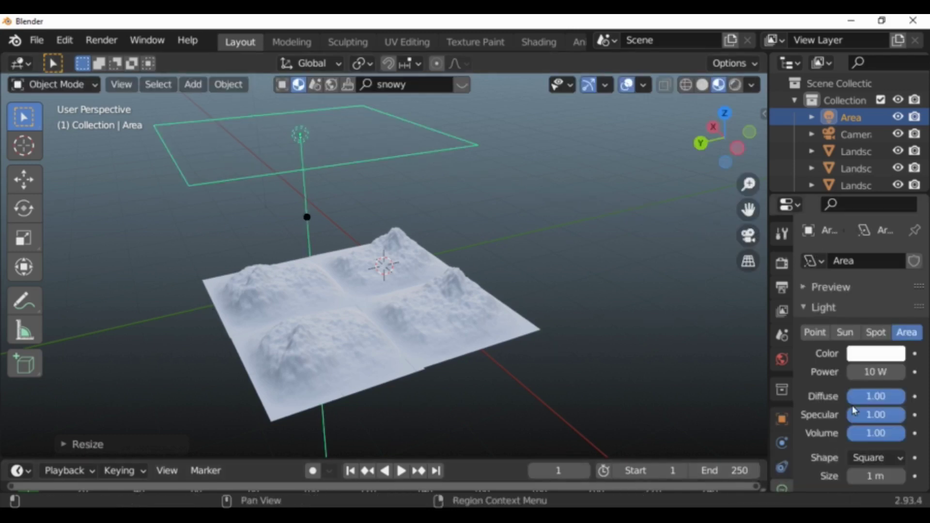
left_click(867, 372)
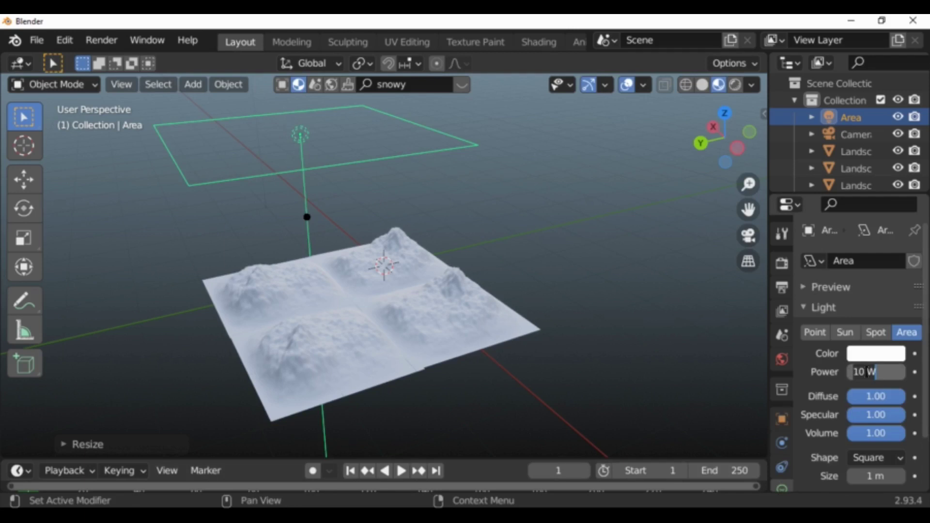
type("100")
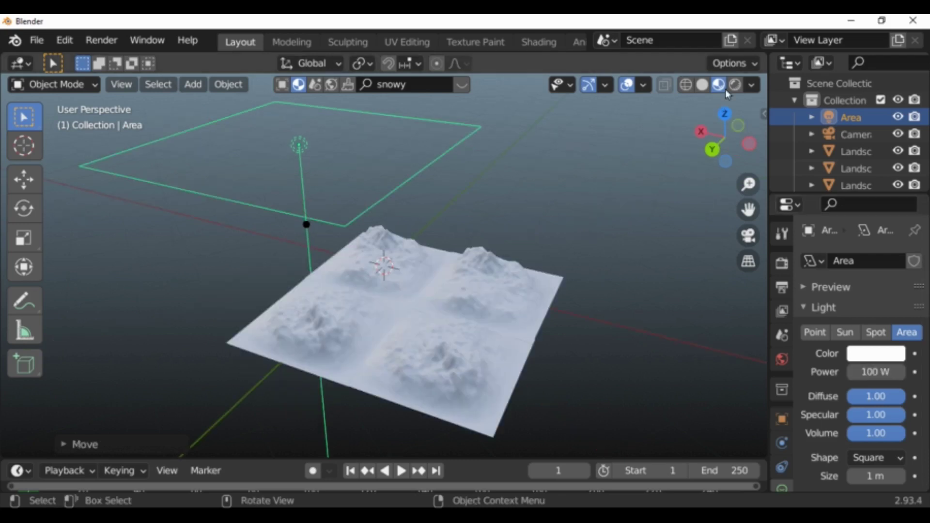
- Switch to Rendered shading and zoom and orbit for a close look at the lit mountains
left_click(736, 86)
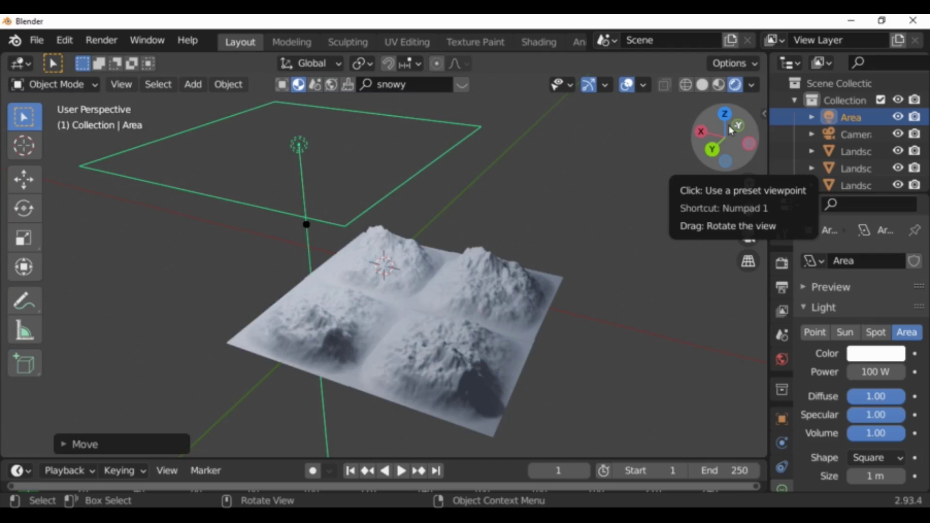
left_click_drag(731, 130, 721, 132)
middle_click_drag(314, 221, 345, 194, "ctrl")
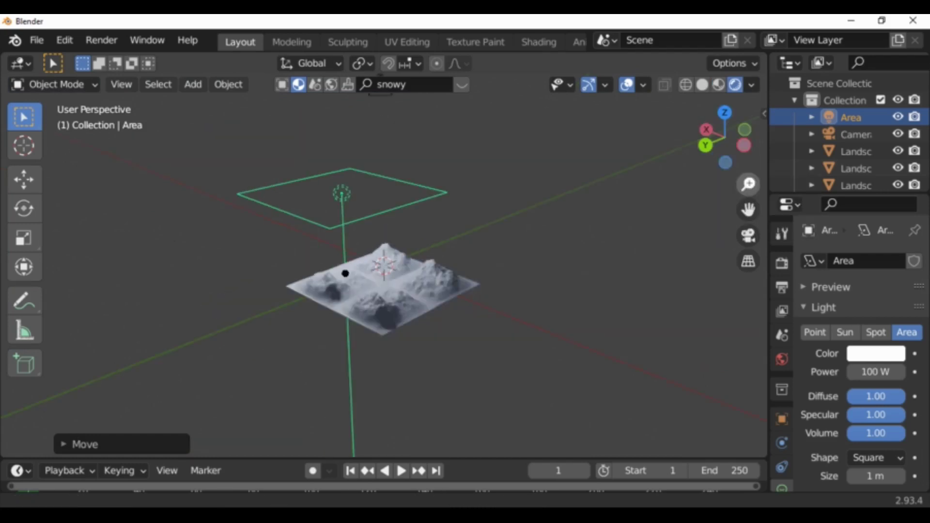
left_click_drag(748, 186, 751, 200)
mouse_move(723, 160)
left_mouse_down()
mouse_move(707, 164)
mouse_move(727, 159)
left_mouse_up()
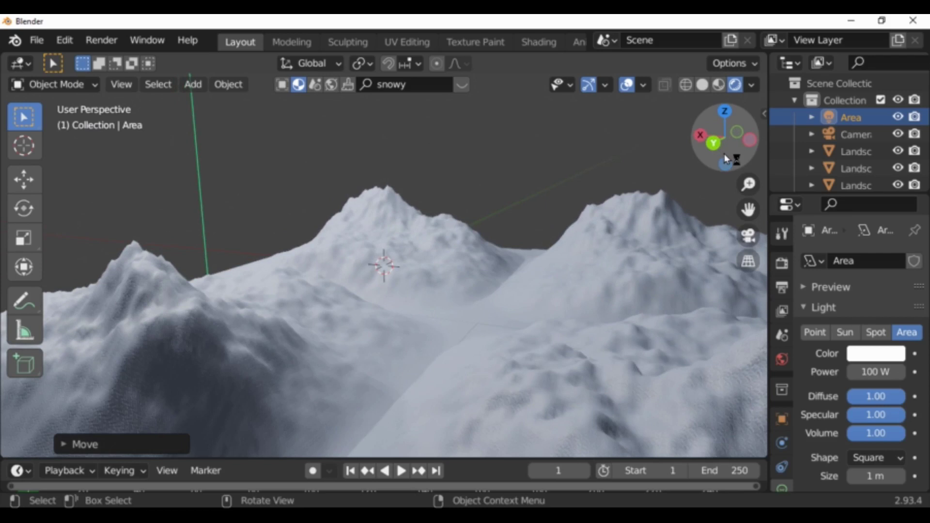
left_click_drag(727, 159, 731, 161)
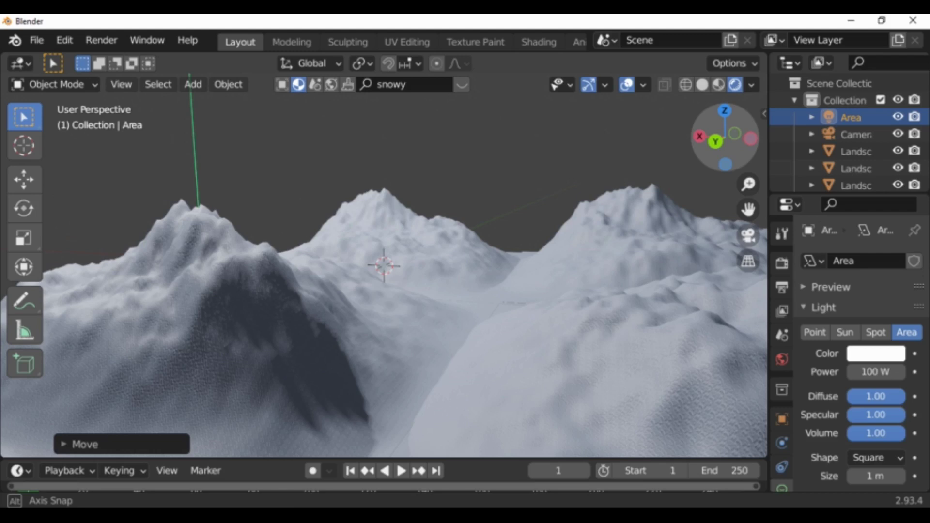
left_click_drag(727, 160, 712, 161)
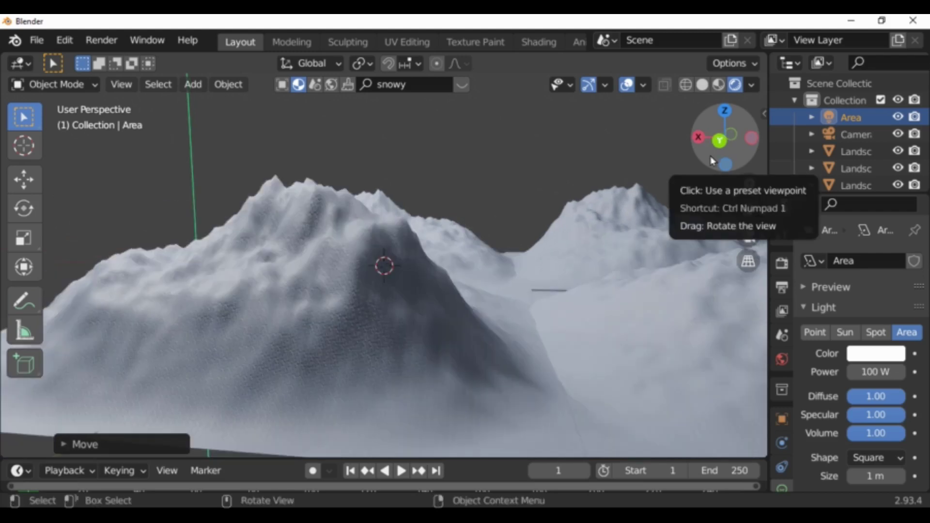